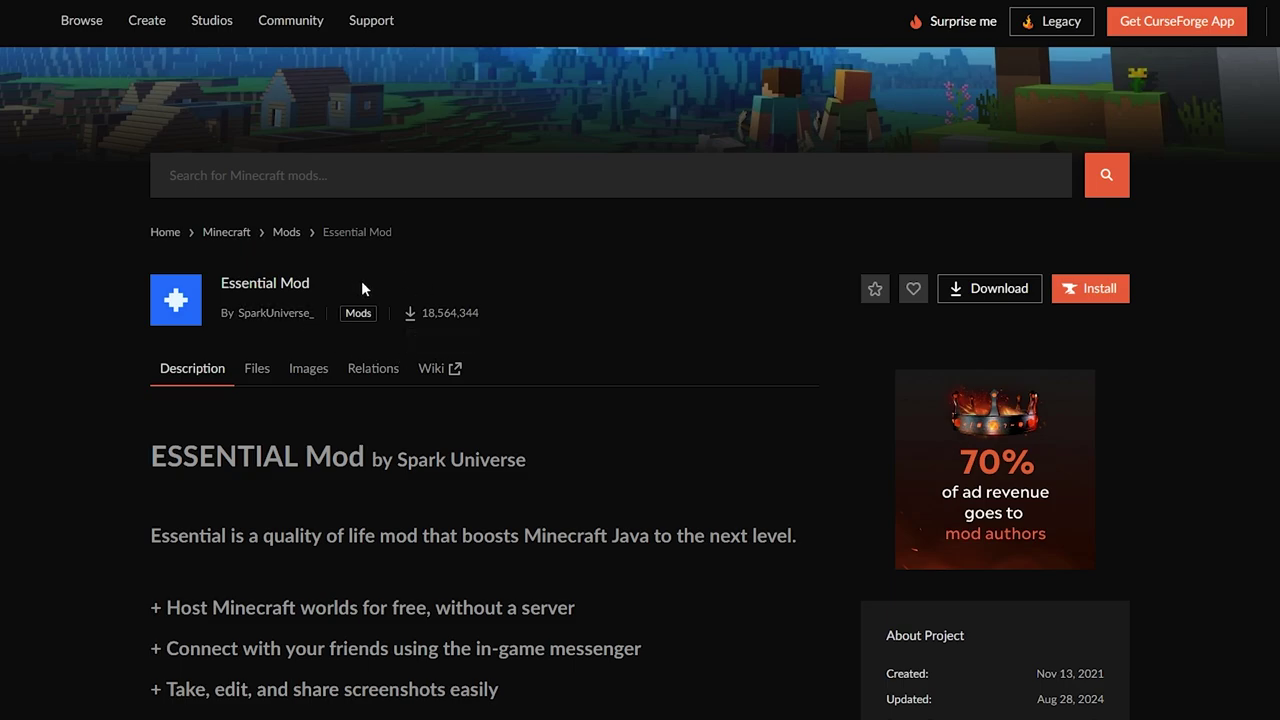
Download the Essential 1.3.4.1 Fabric file for Minecraft 1.21.1 from the mod's file list
left_click(257, 370)
scroll(488, 380, "down", 2)
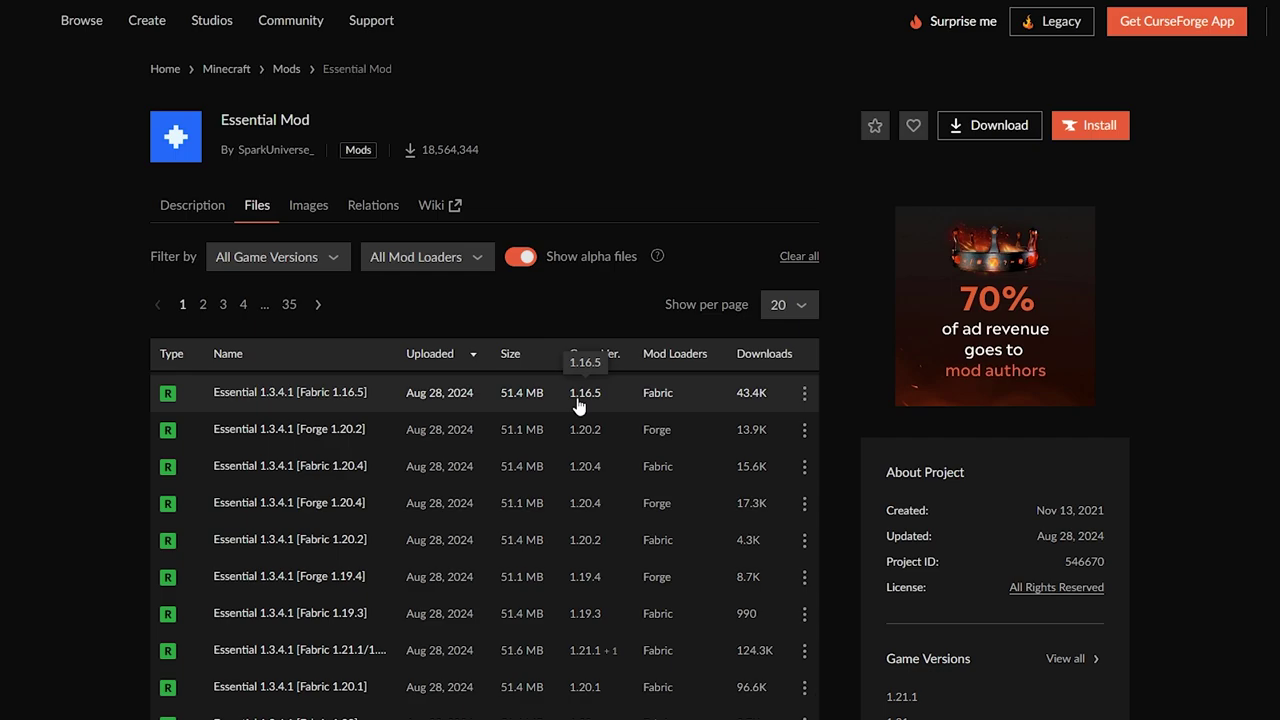
scroll(580, 410, "down", 2)
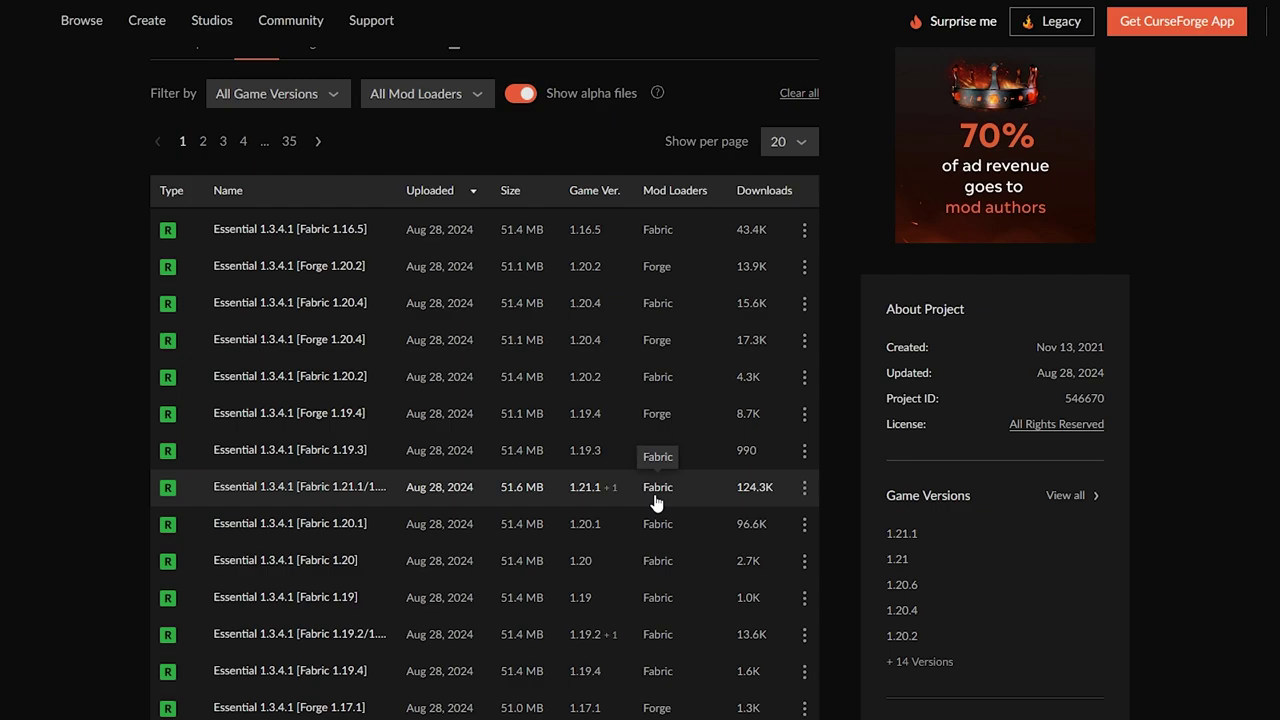
left_click(805, 495)
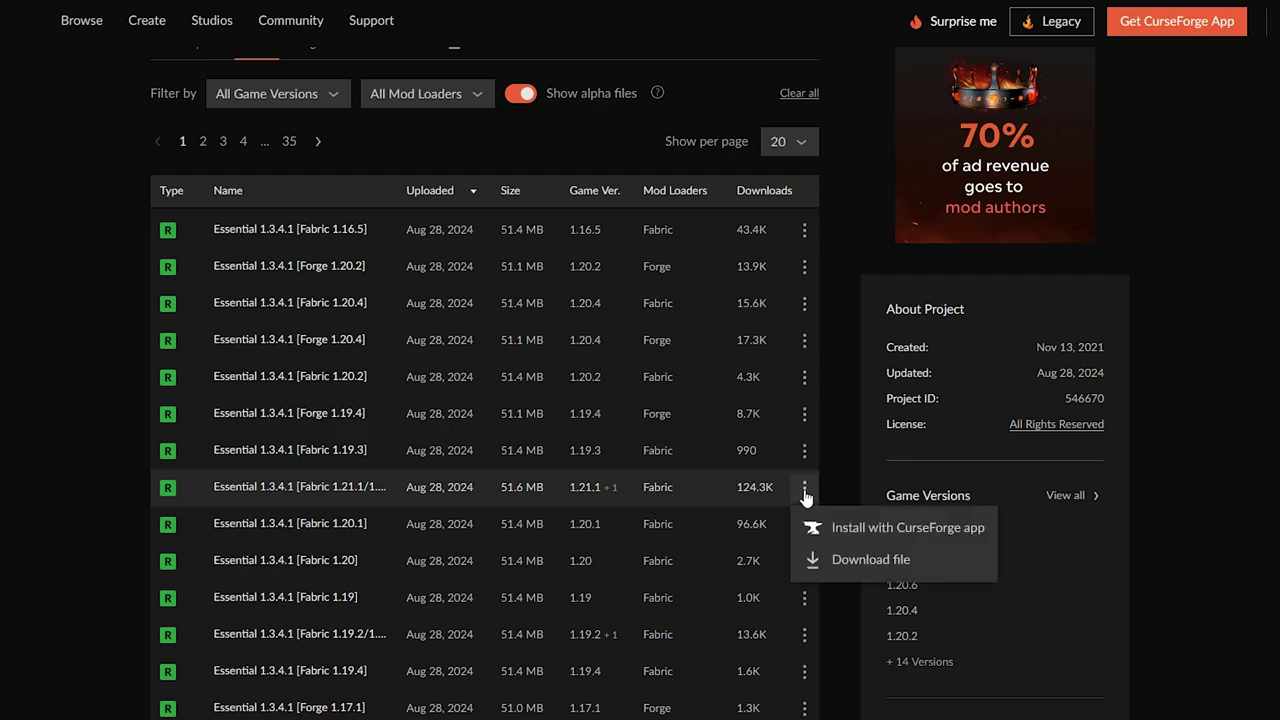
left_click(840, 565)
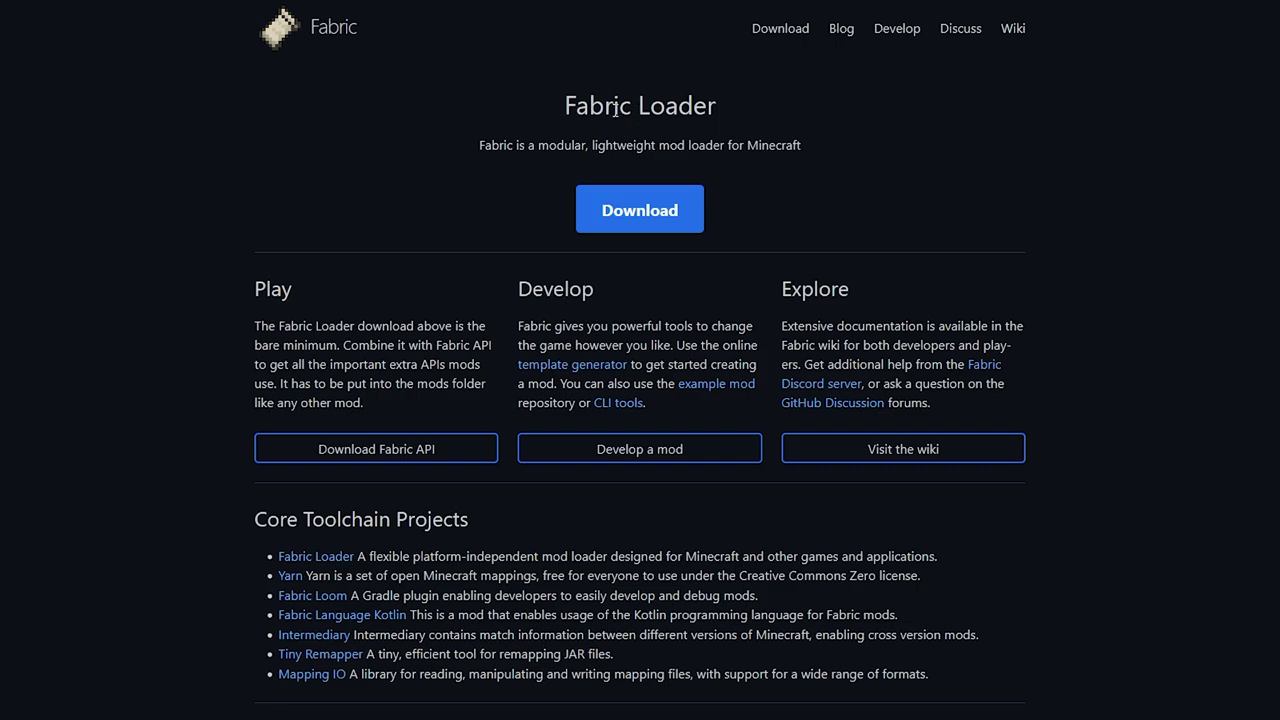
Download the Fabric Loader installer for Windows from the Fabric website
left_click(617, 214)
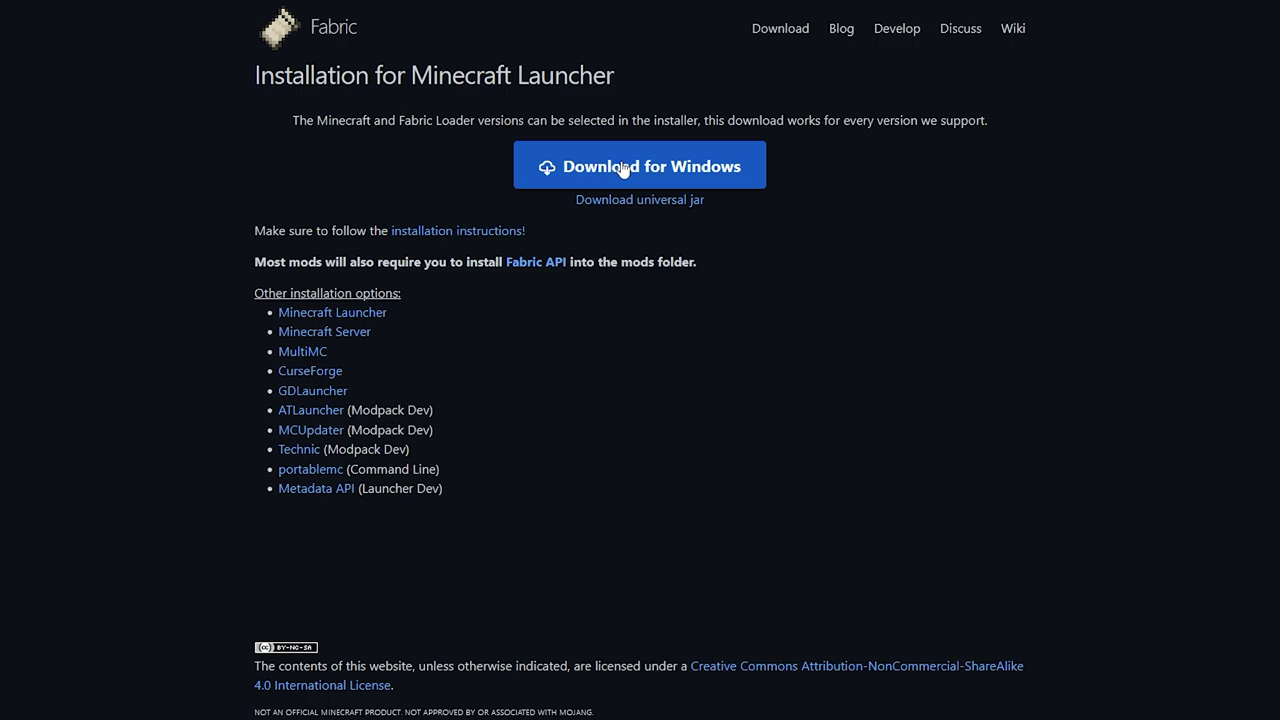
left_click(624, 170)
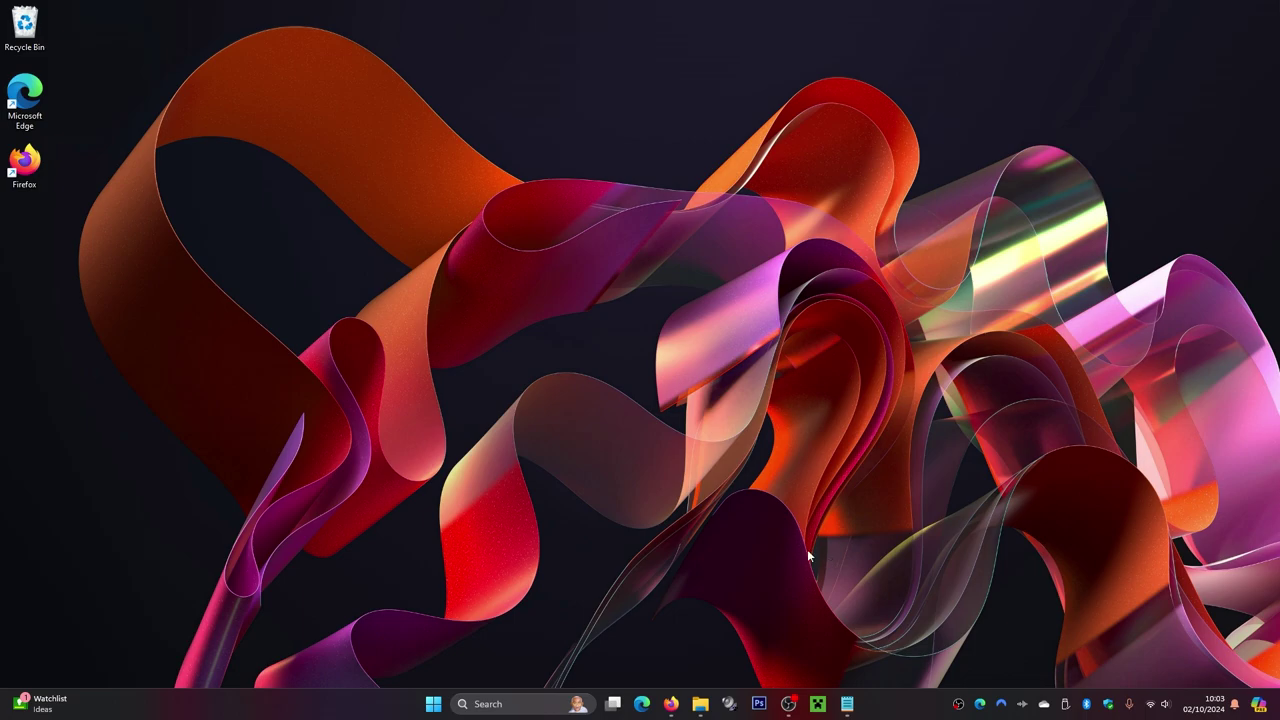
Move the Fabric installer and the Essential mod file from the Downloads folder onto the desktop
left_click(701, 705)
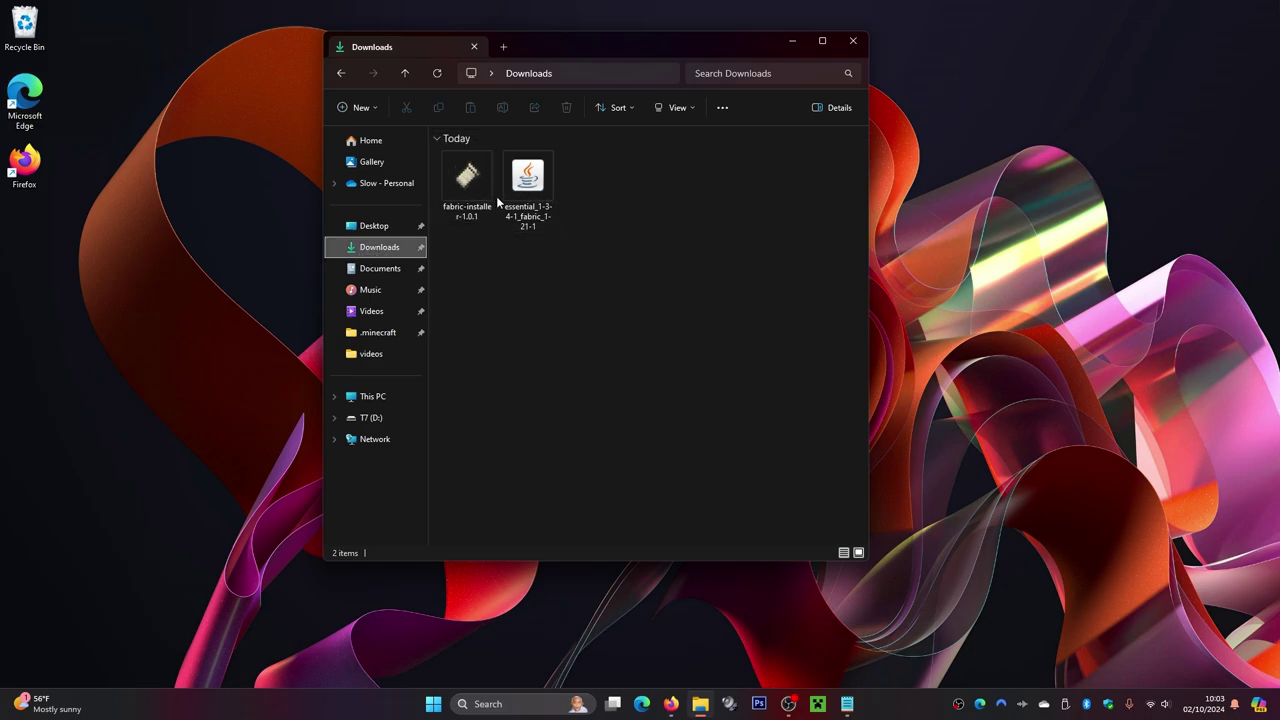
left_click_drag(575, 237, 458, 178)
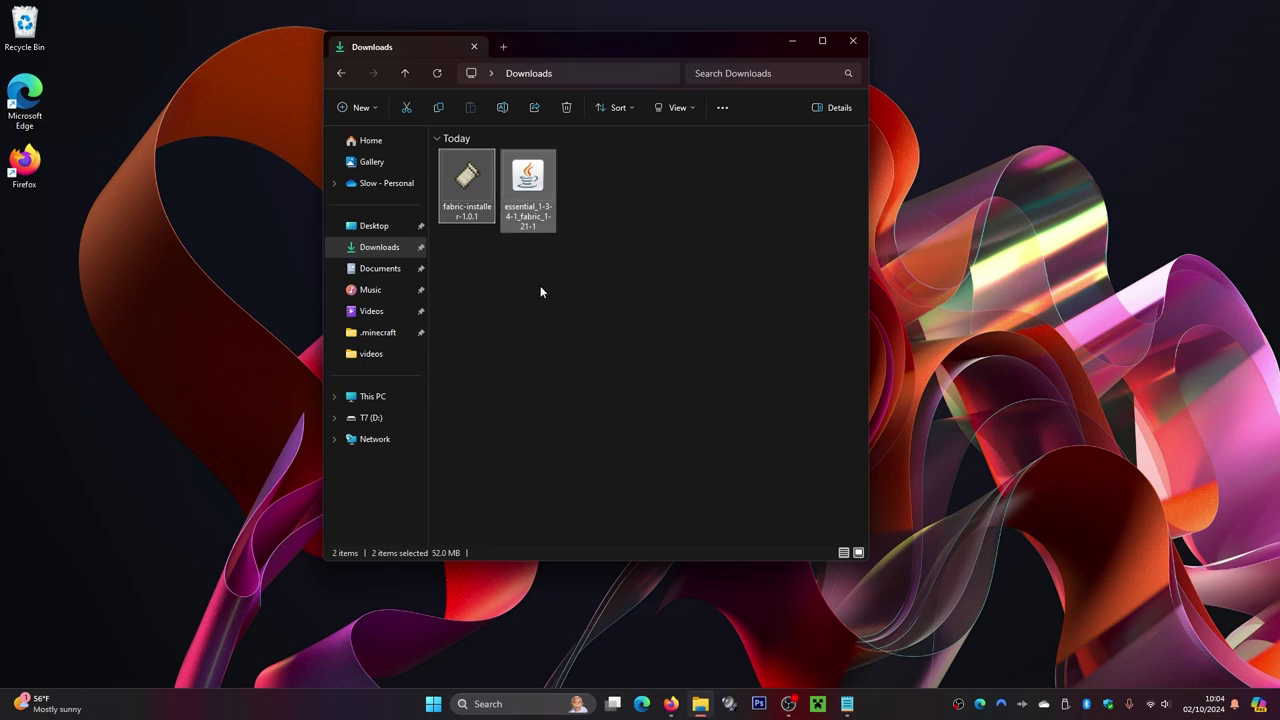
left_click(531, 194)
left_click(470, 230)
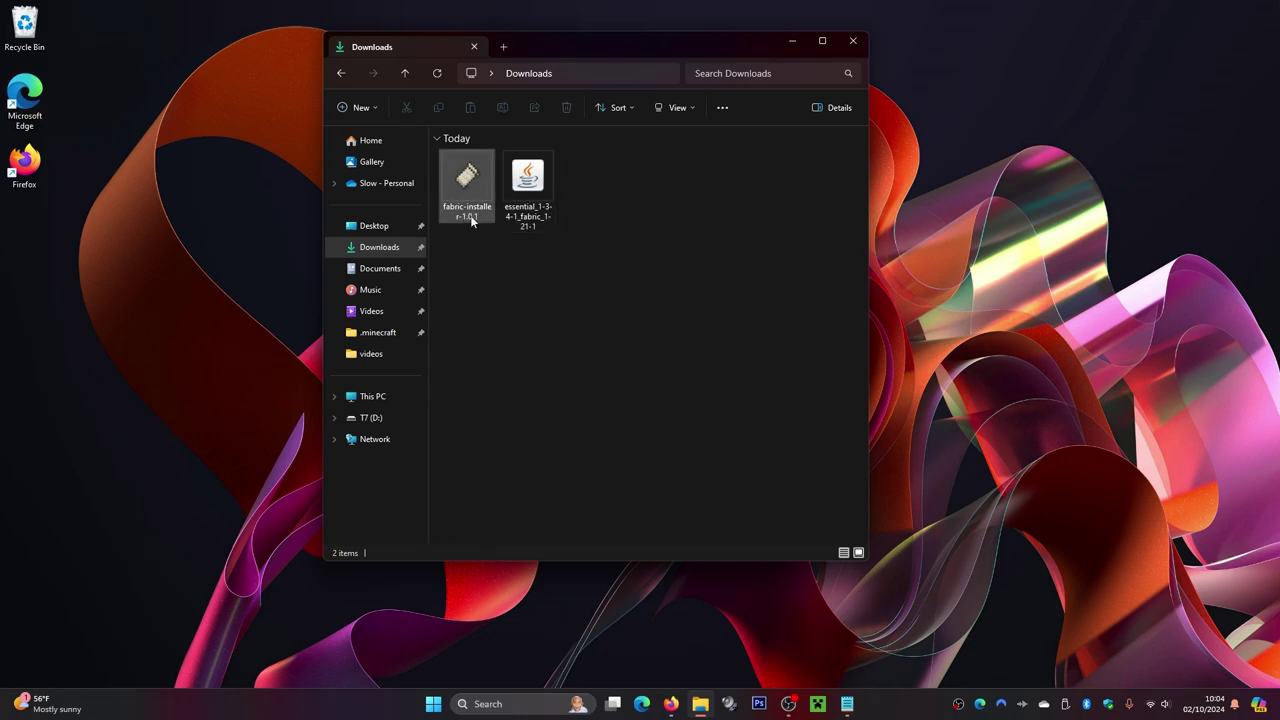
left_click_drag(595, 252, 961, 182)
left_click(853, 41)
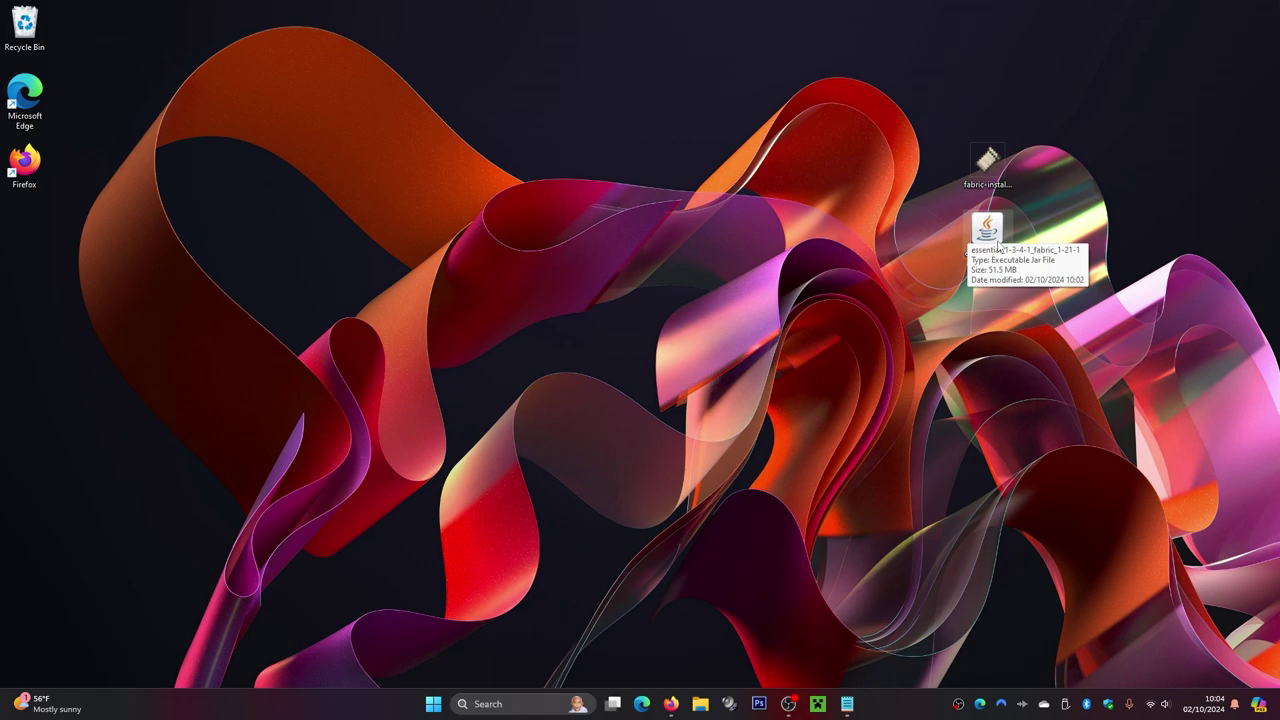
left_click_drag(948, 199, 1027, 266)
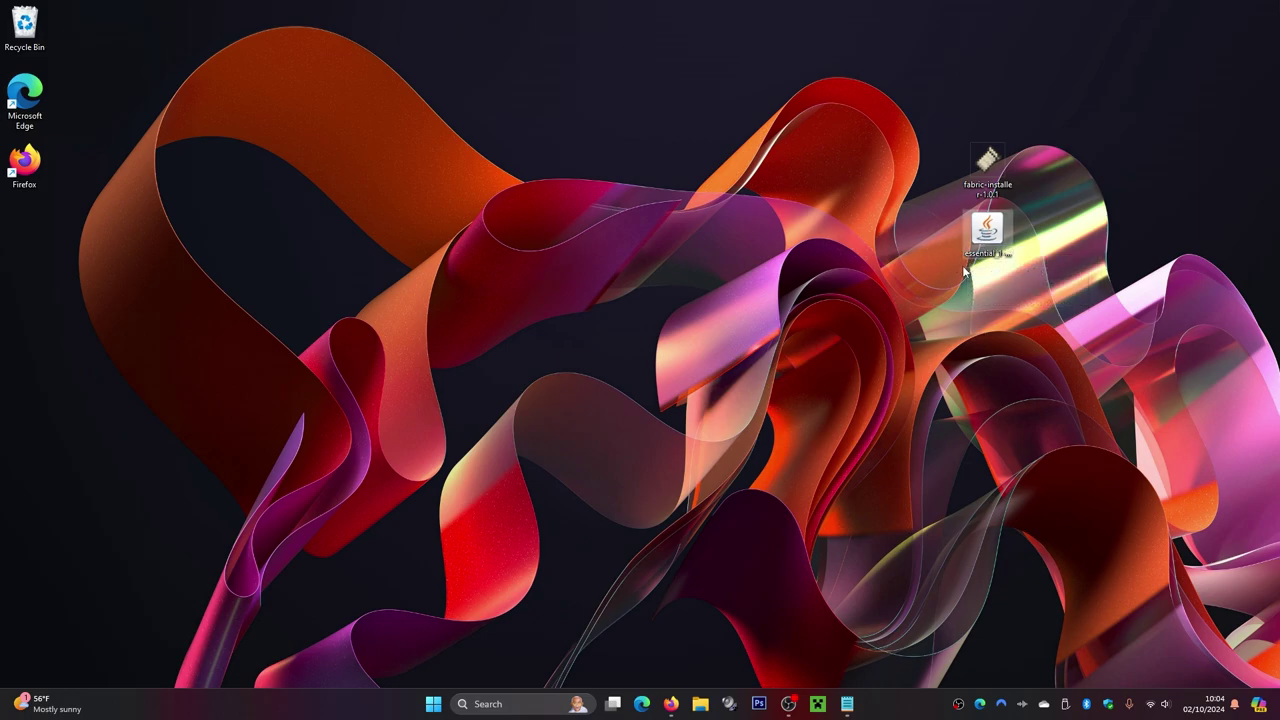
left_click(920, 228)
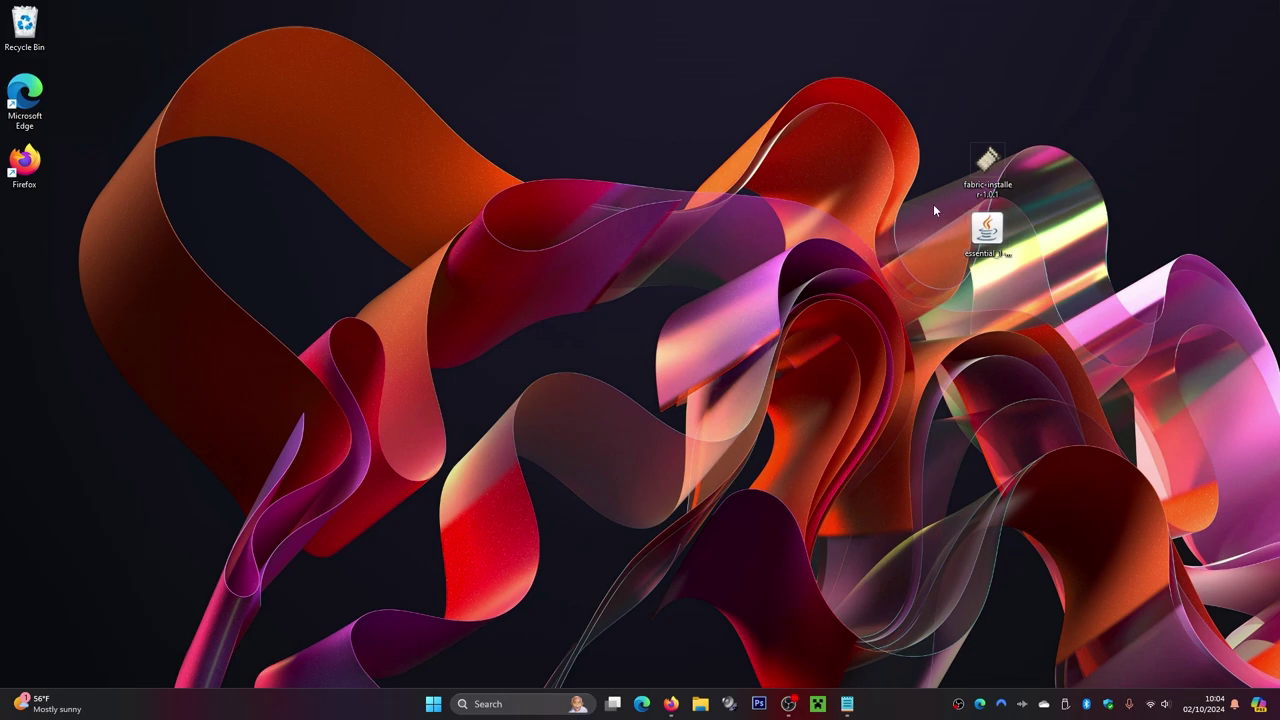
Run the Fabric installer and install loader 0.16.5 for Minecraft 1.21.1 in the .minecraft folder with a launcher profile, then close it
double_click(980, 169)
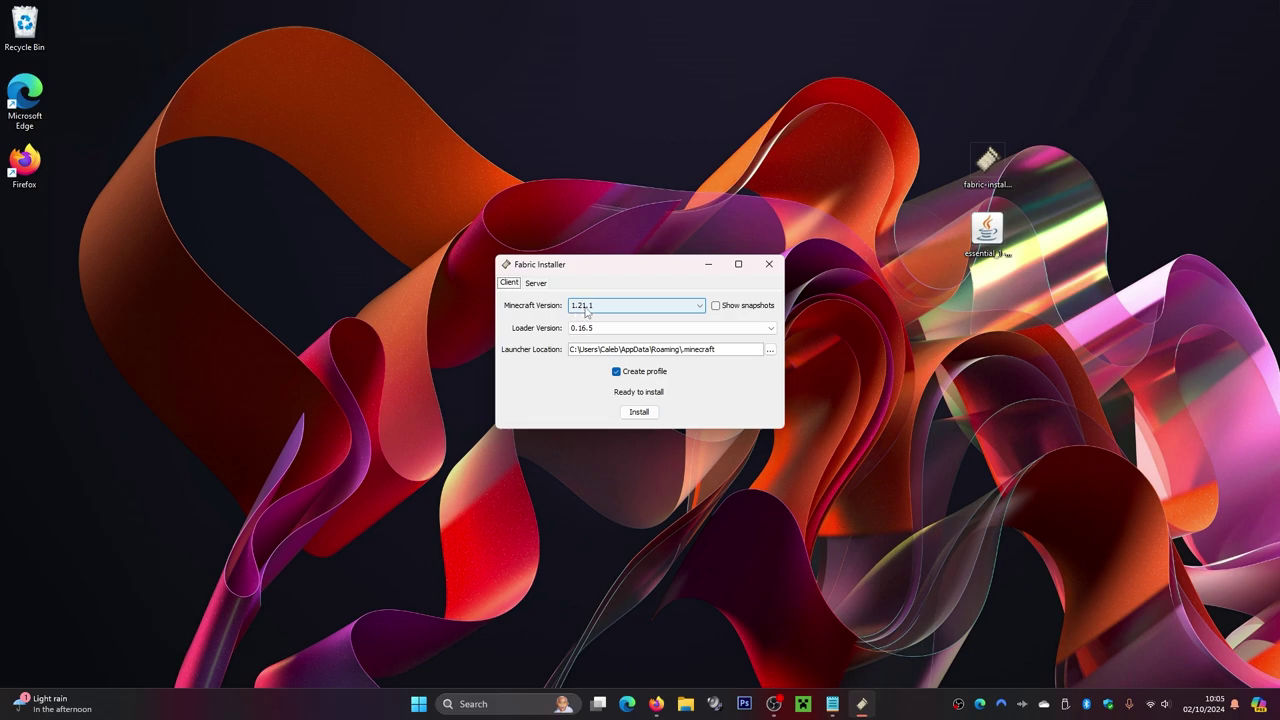
double_click(685, 350)
left_click(715, 362)
left_click_drag(716, 350, 684, 352)
left_click(719, 349)
left_click(644, 415)
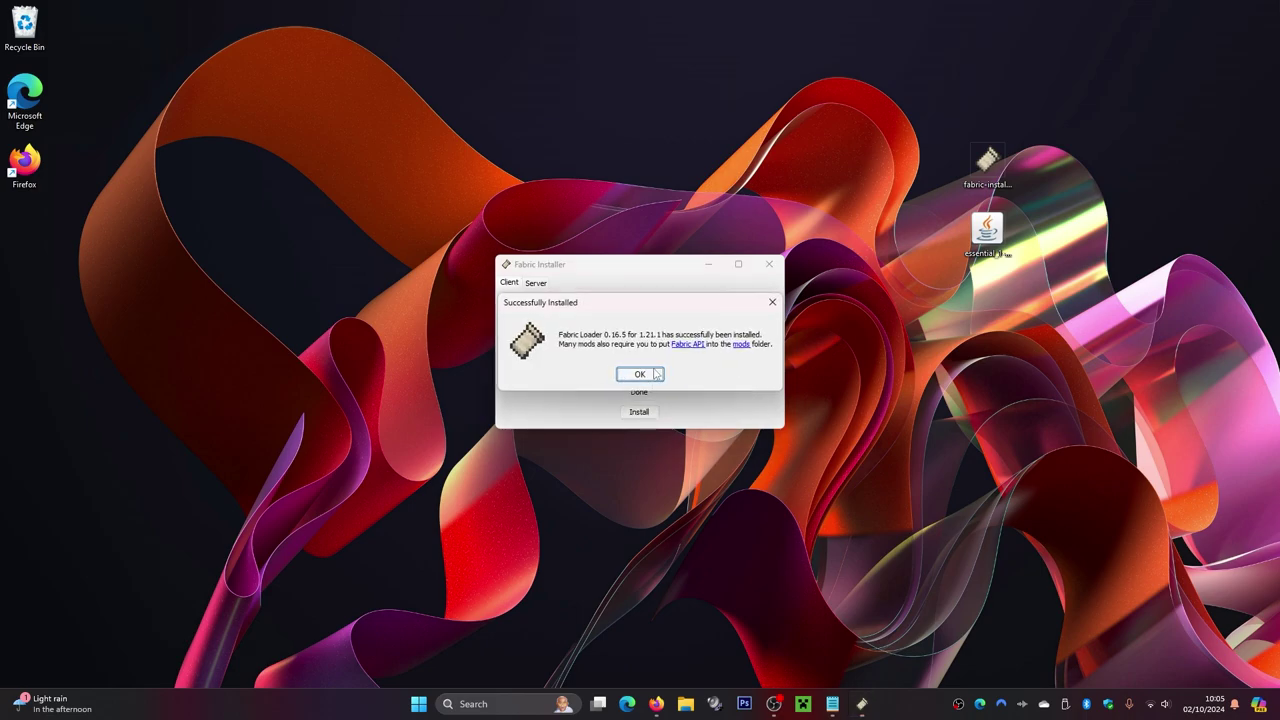
left_click(640, 377)
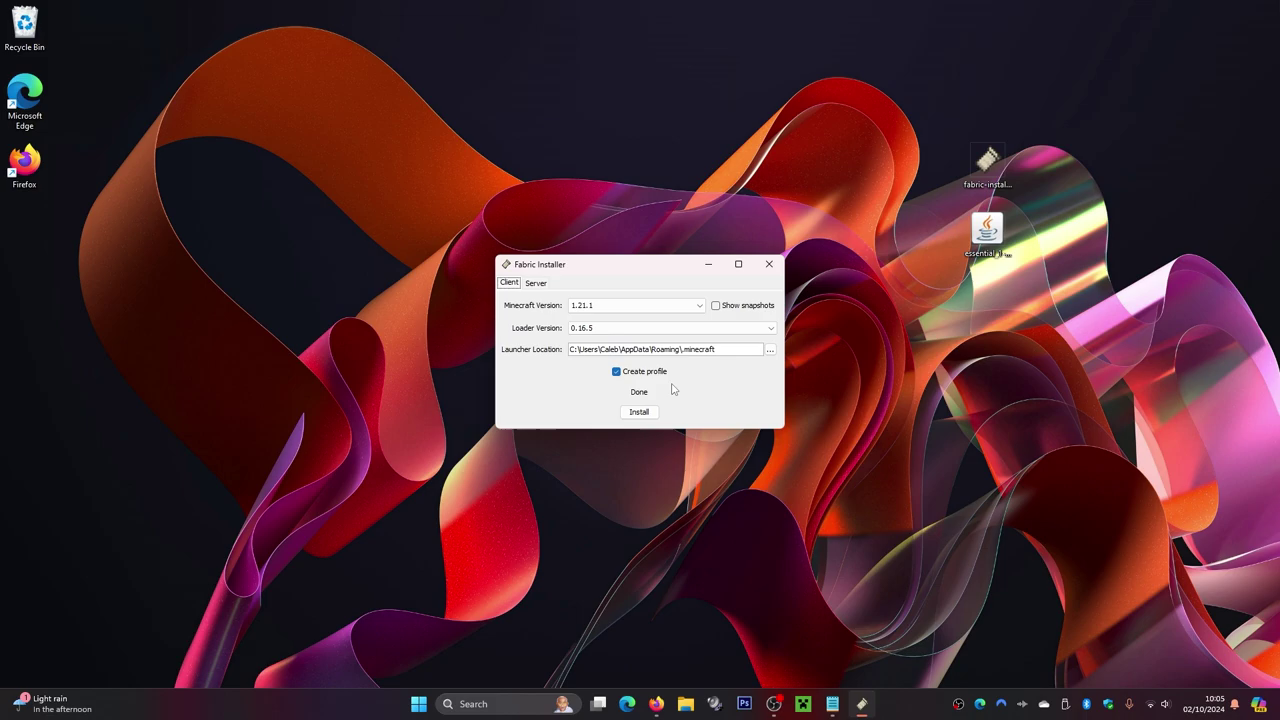
left_click(769, 265)
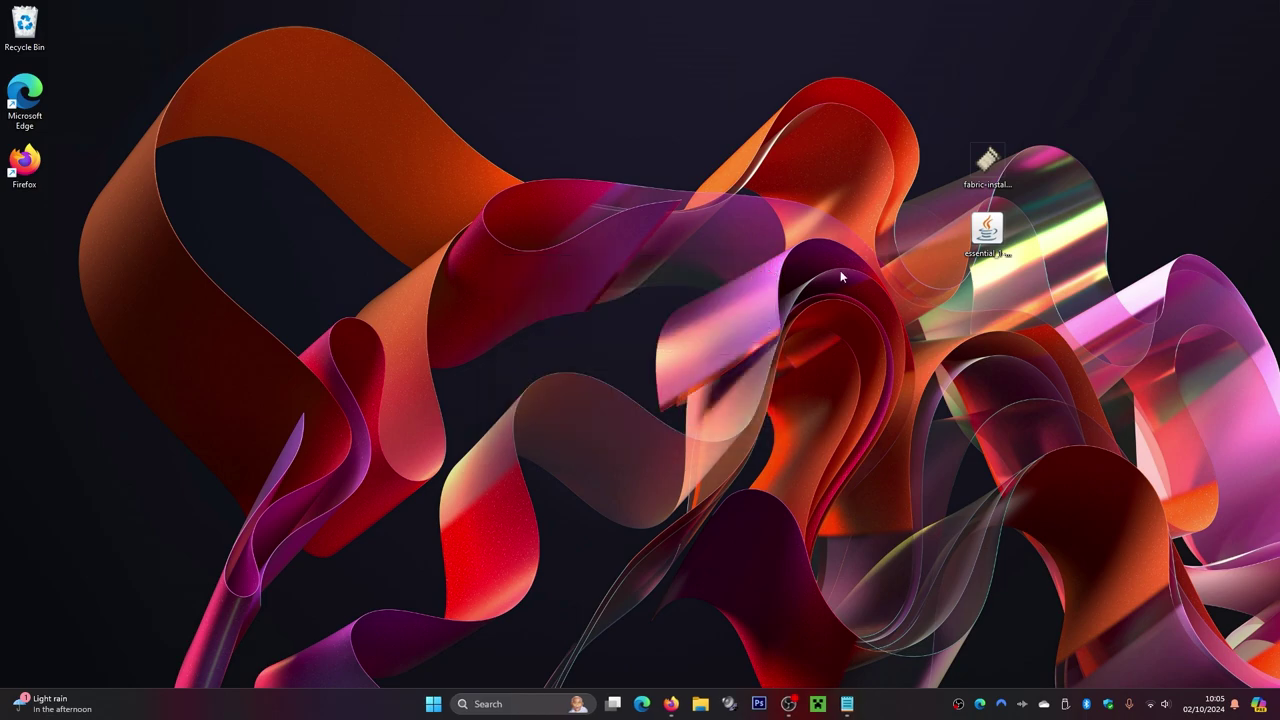
Delete the Fabric installer file from the desktop
left_click_drag(944, 127, 1025, 188)
key("Delete")
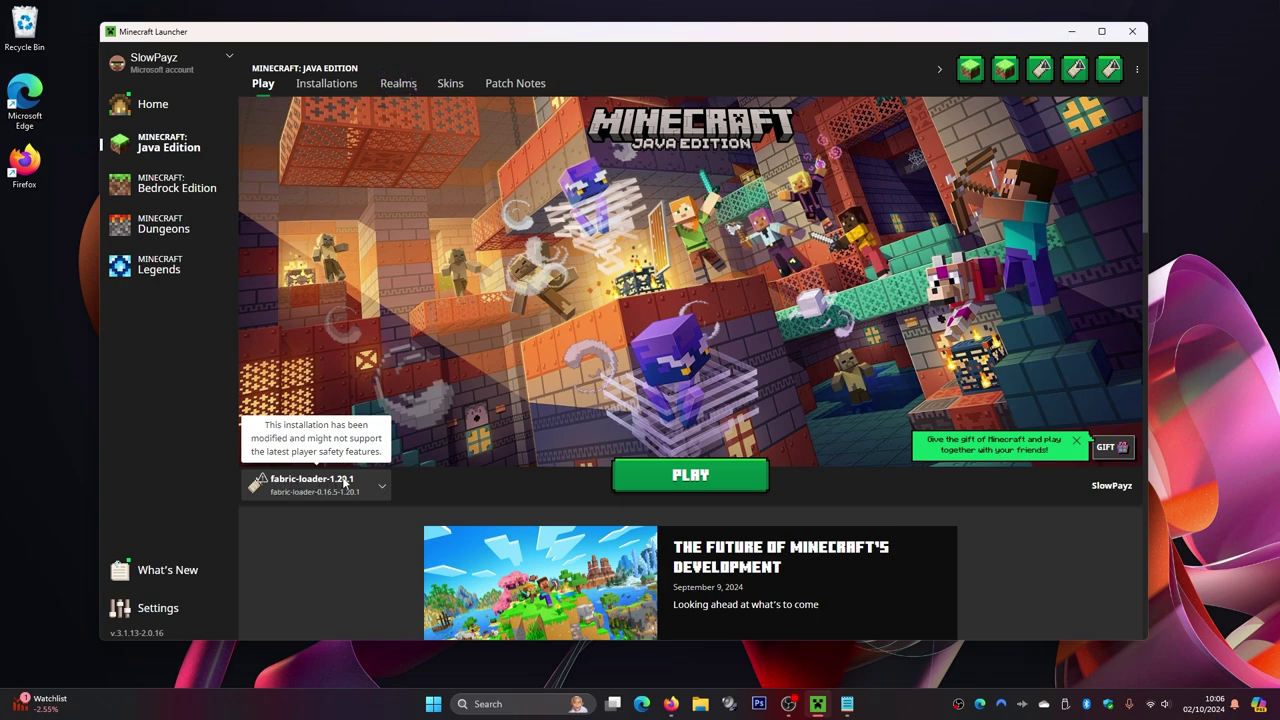
Select fabric-loader-1.21.1 as the version to play in Minecraft Launcher and list the installations with modded versions shown
left_click(381, 489)
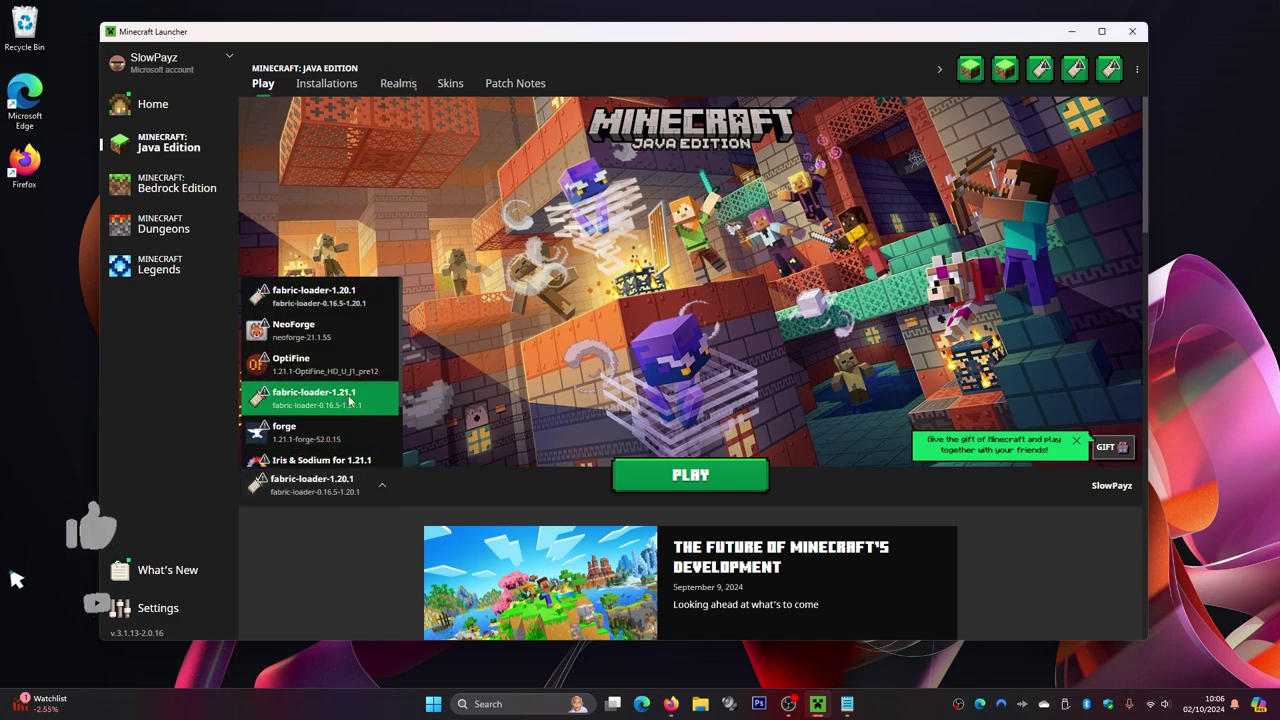
left_click(322, 404)
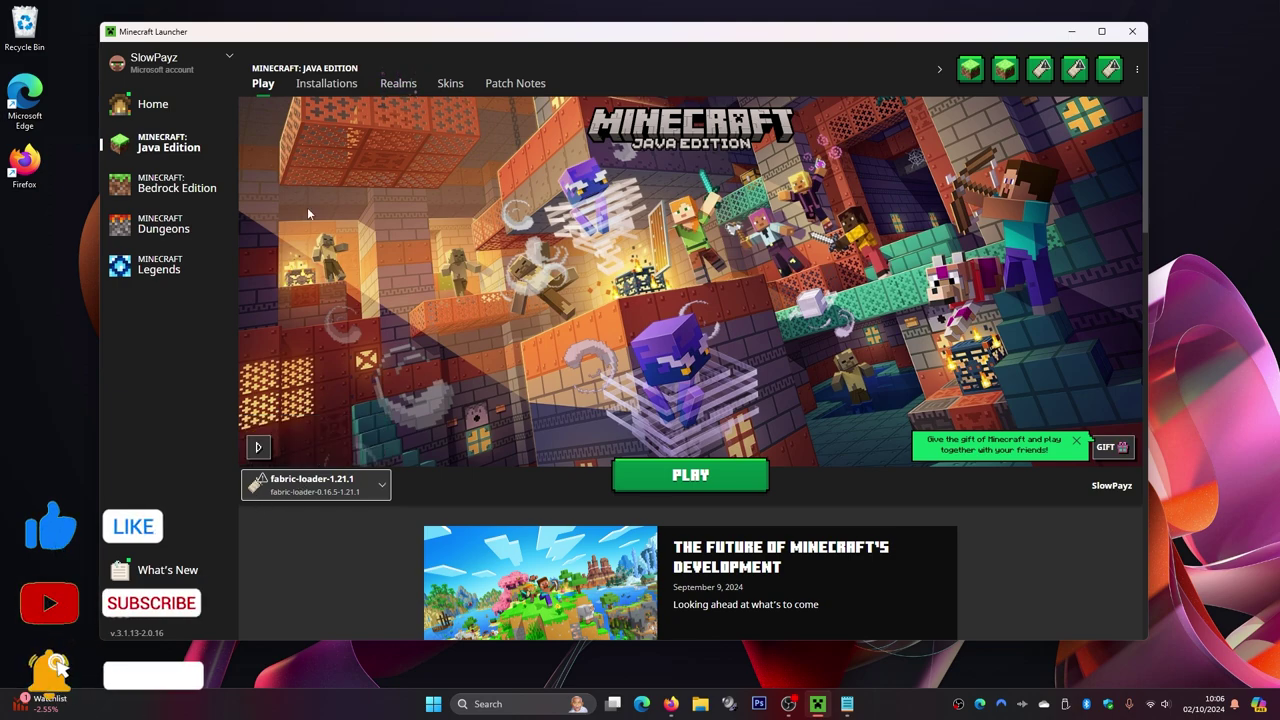
left_click(311, 90)
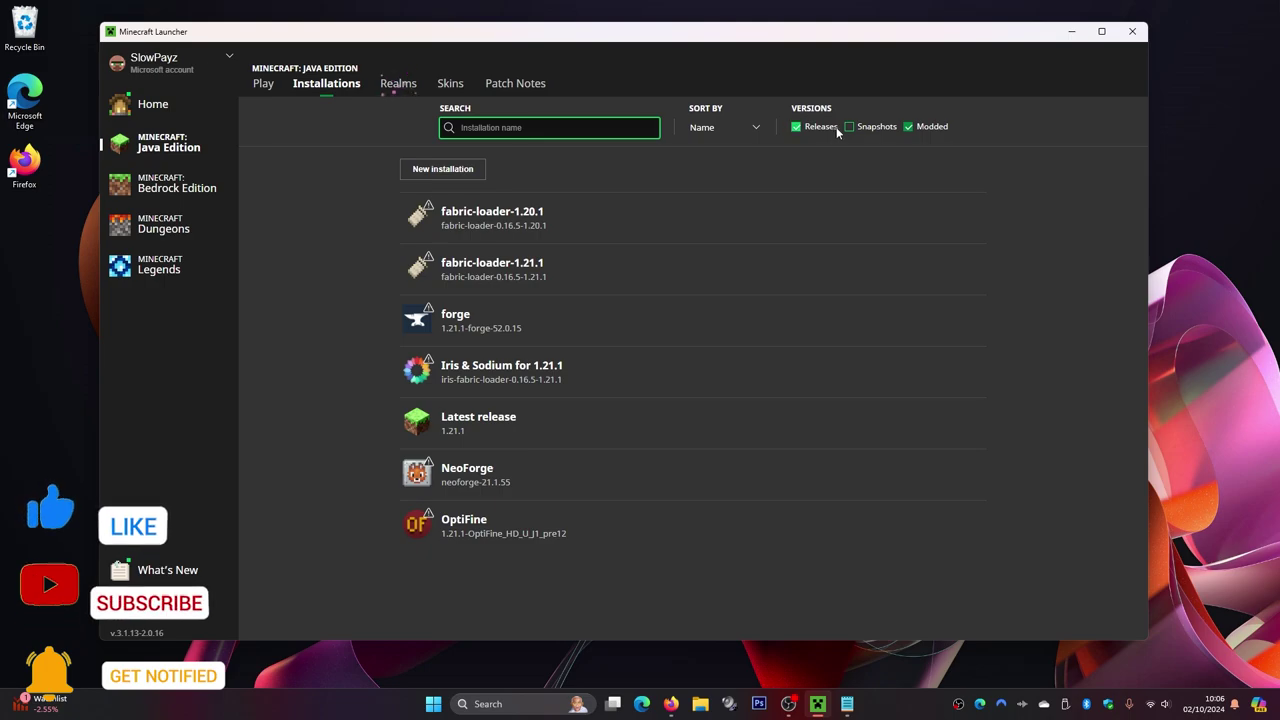
left_click(908, 127)
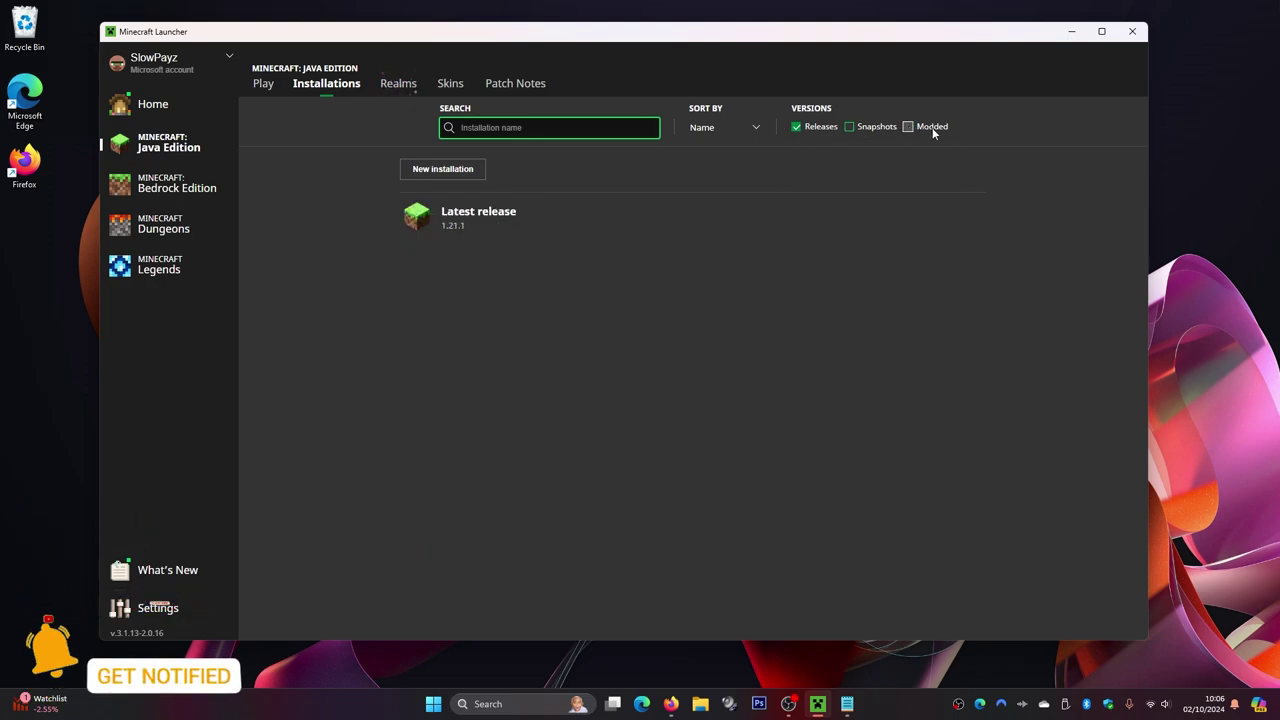
left_click(908, 127)
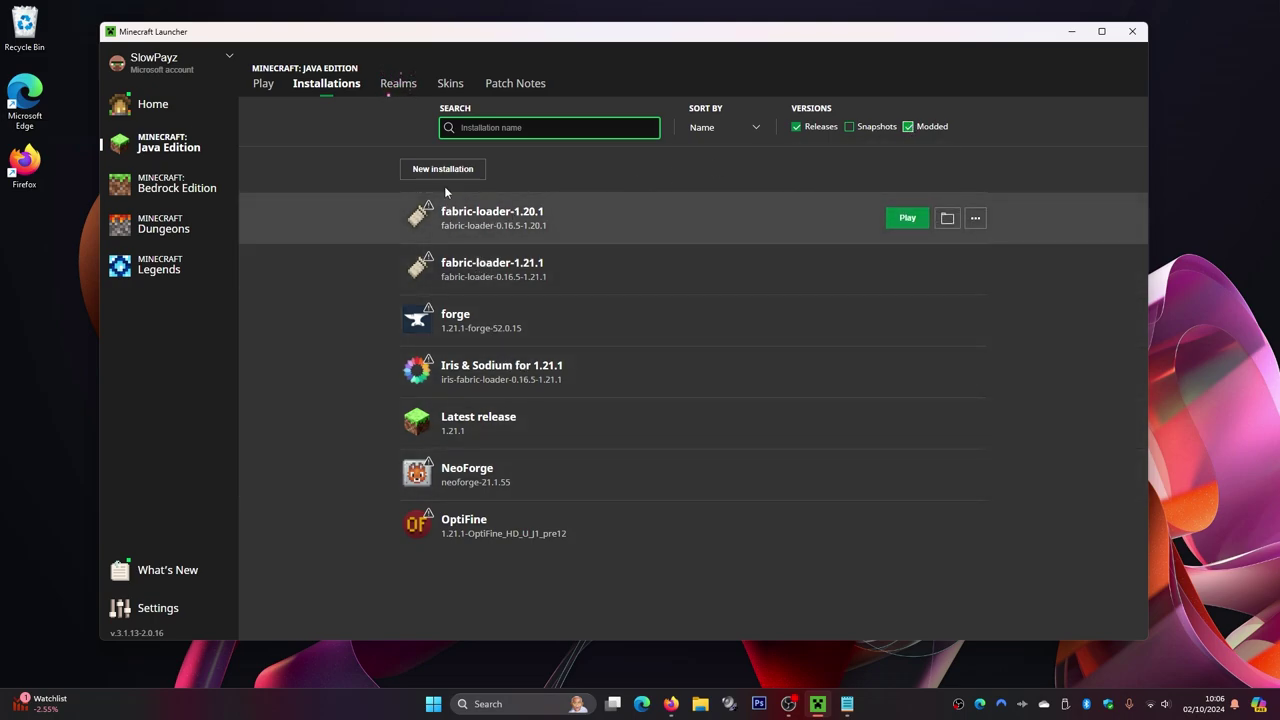
left_click(432, 171)
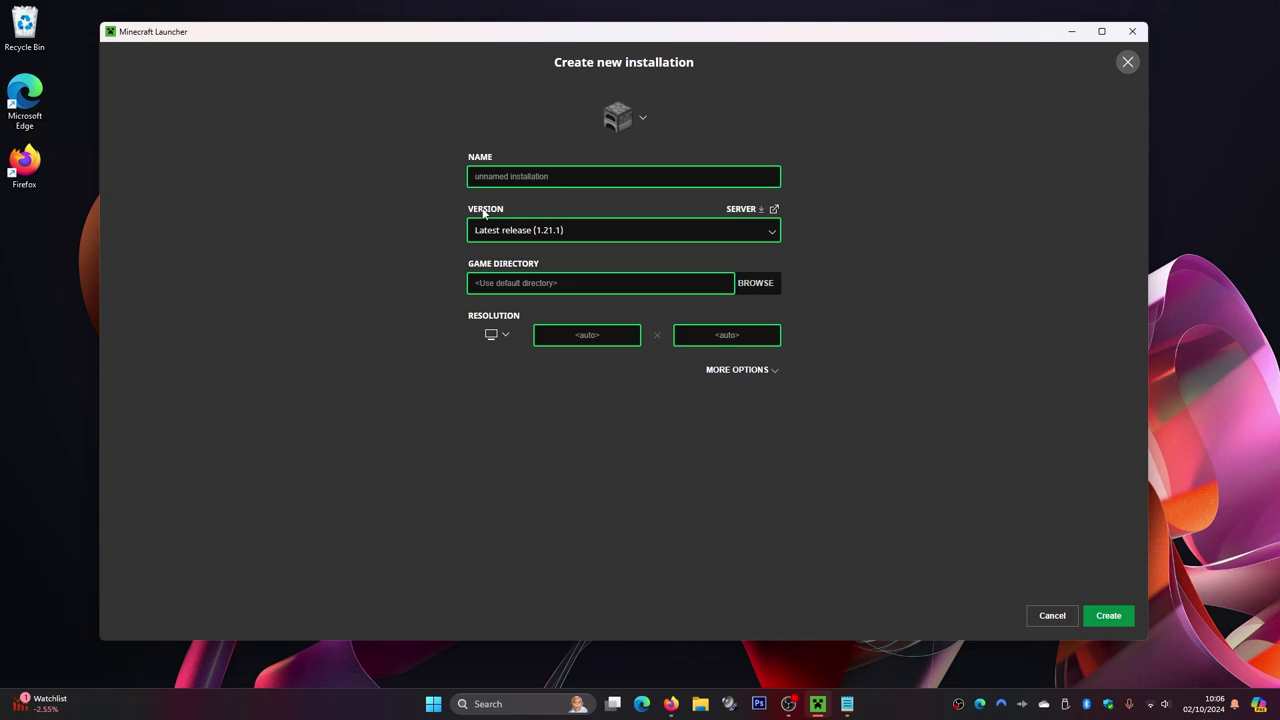
left_click(586, 231)
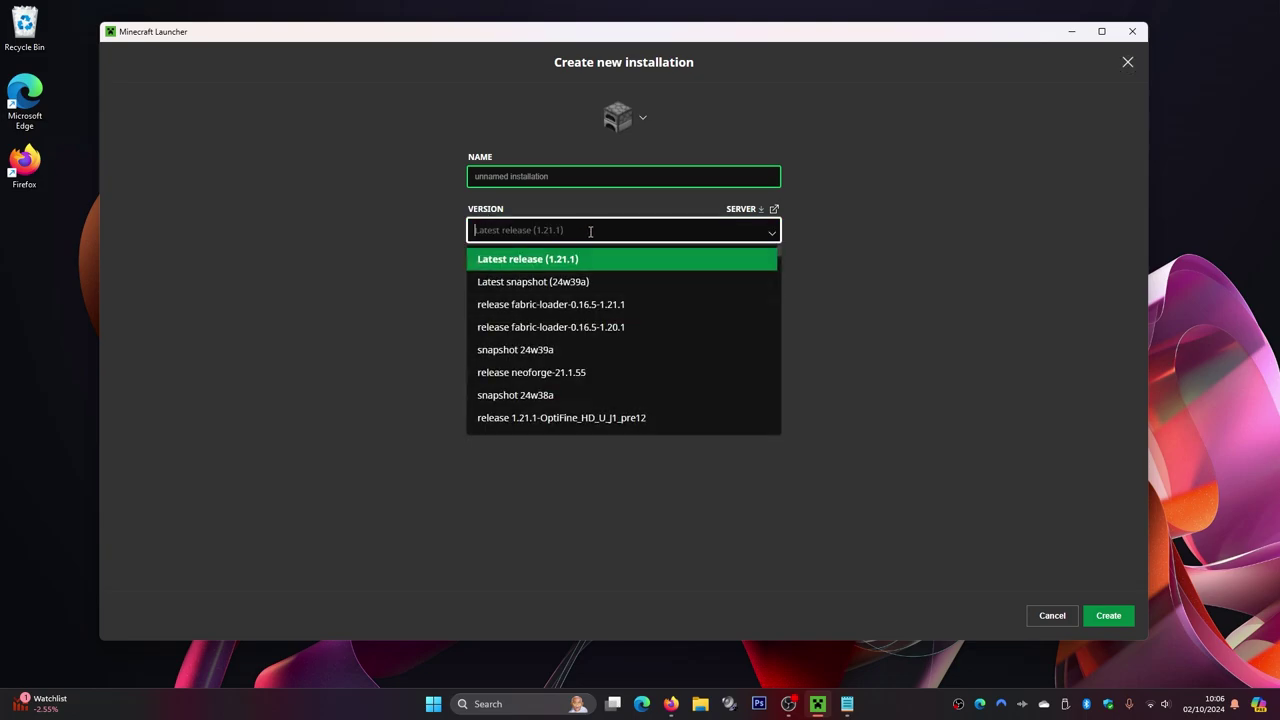
left_click(621, 311)
left_click(567, 179)
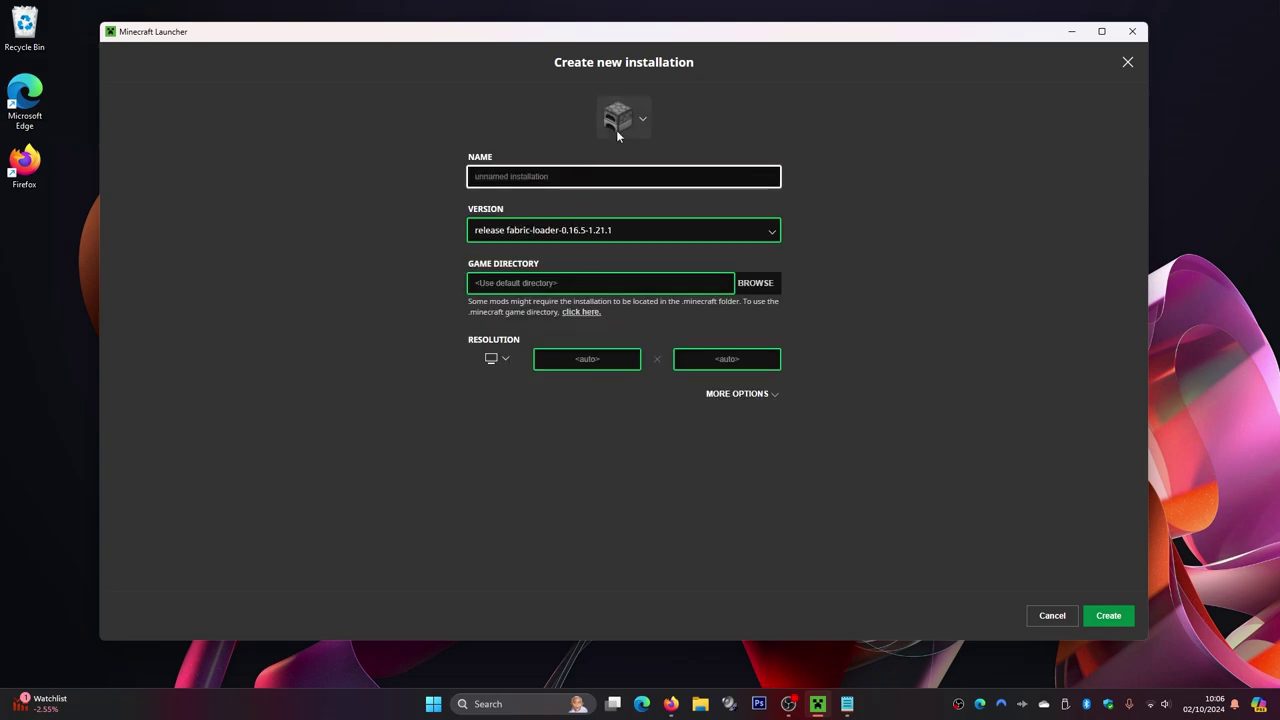
left_click(634, 127)
left_click(867, 268)
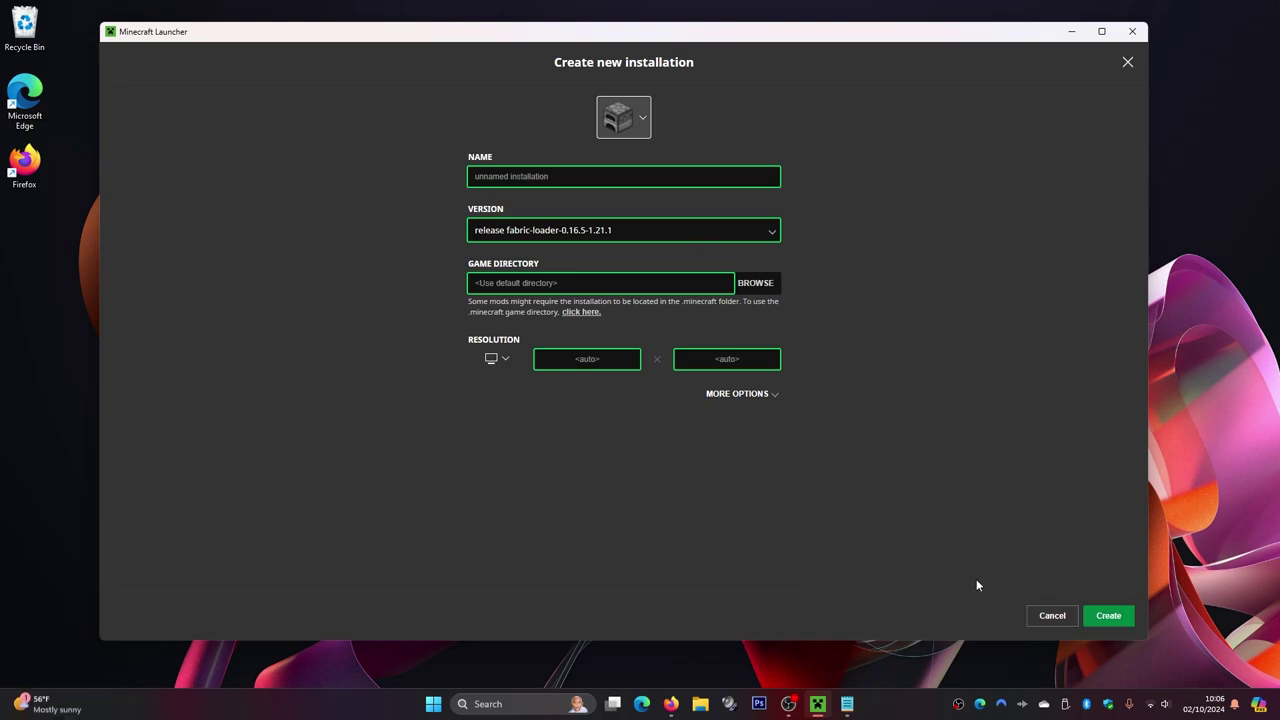
left_click(1052, 620)
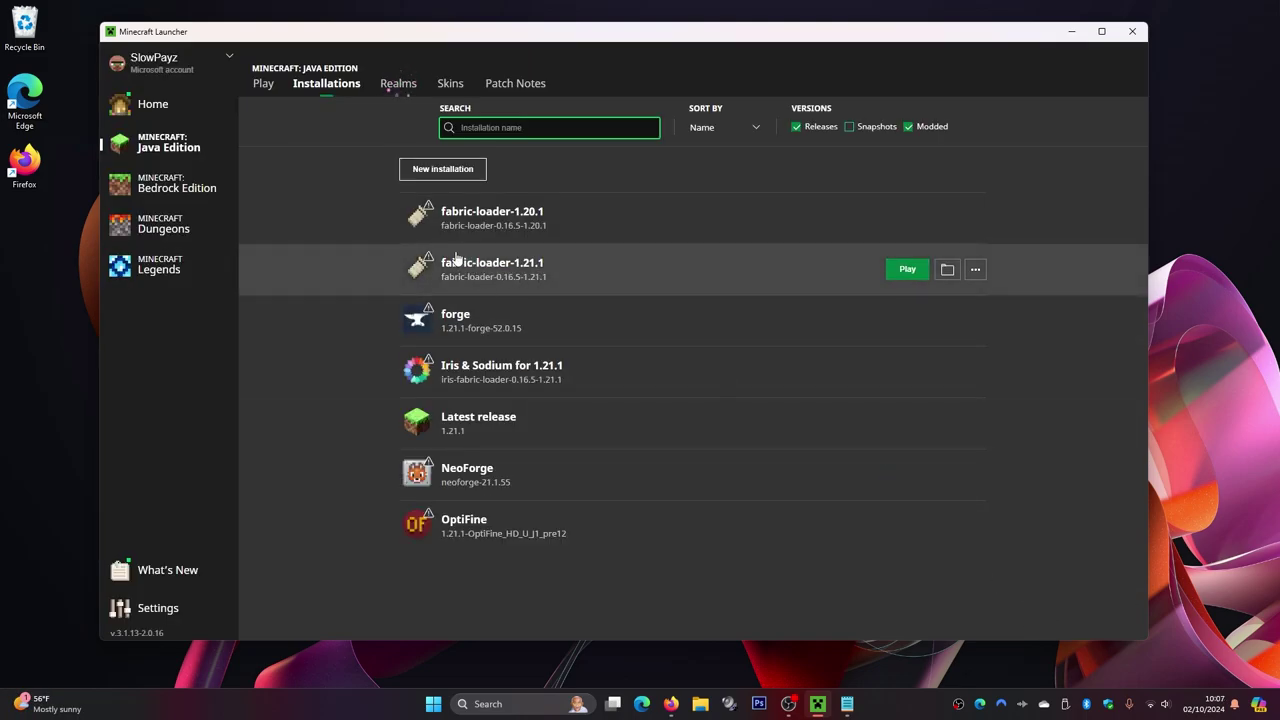
Open the game folder of the fabric-loader-1.21.1 installation and delete its existing mods folder
left_click(946, 270)
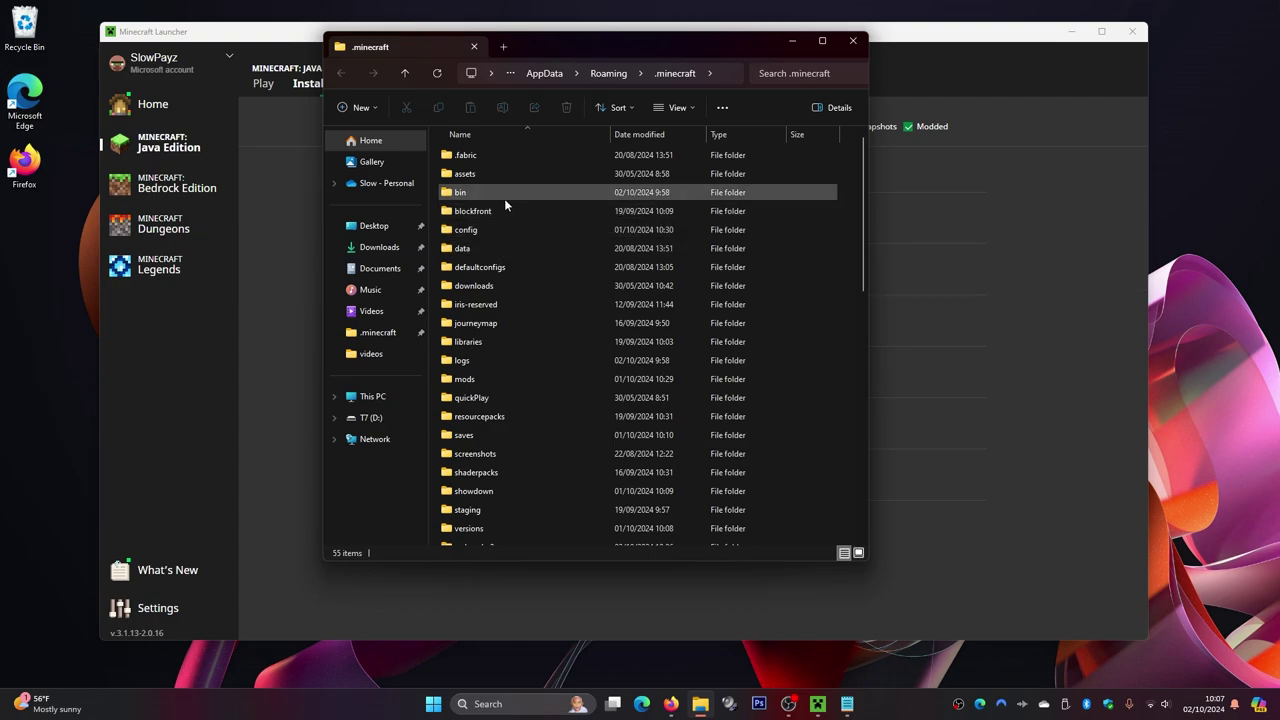
left_click(478, 380)
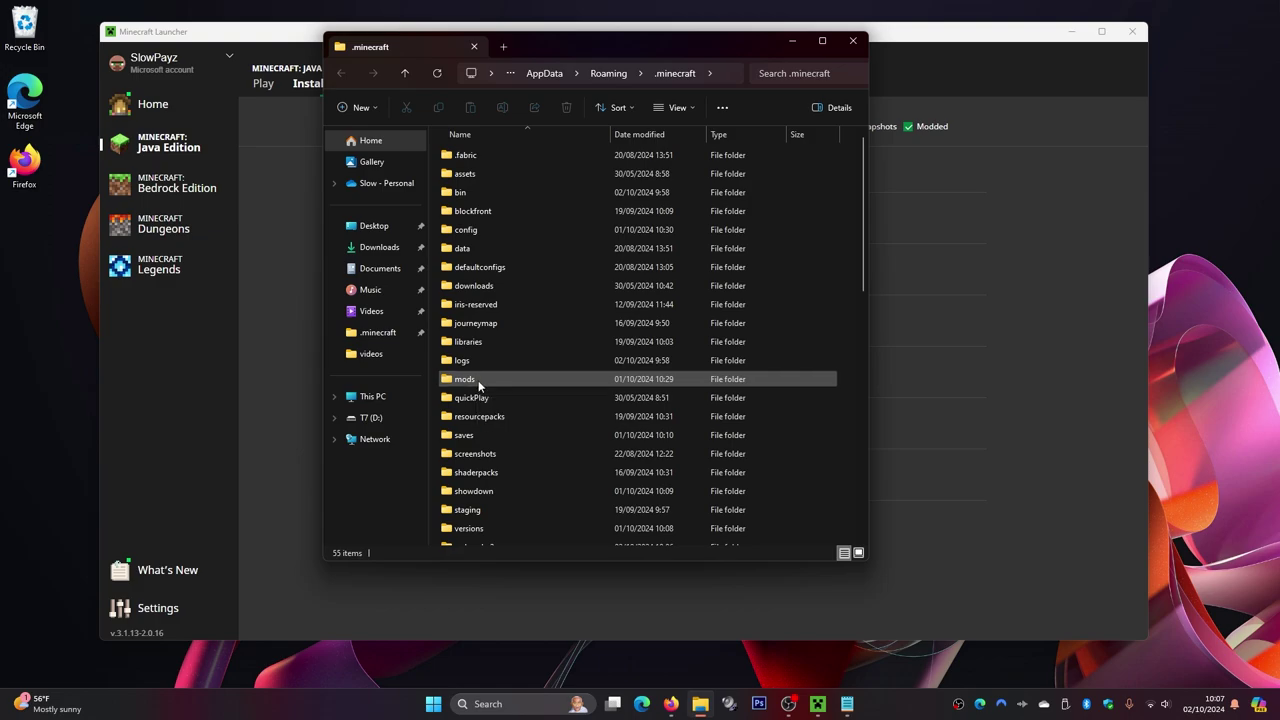
key("Delete")
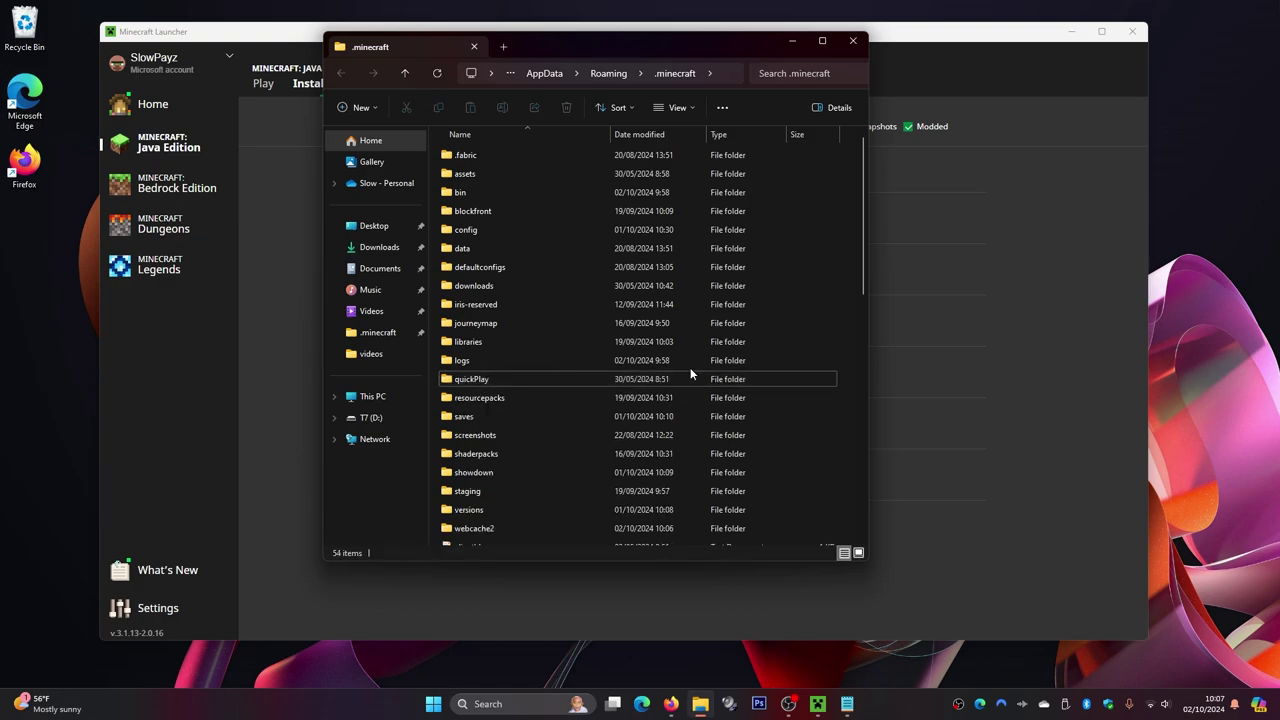
Create a new folder named mods inside .minecraft and open it
right_click(845, 376)
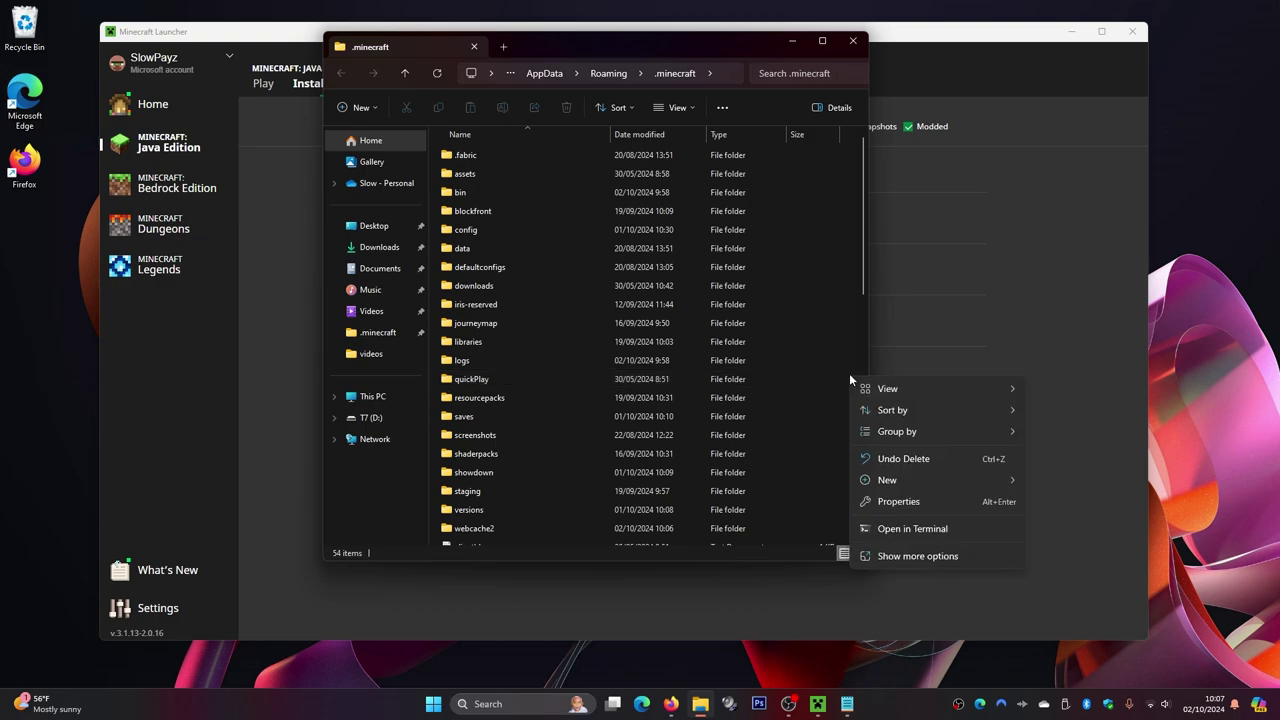
mouse_move(896, 481)
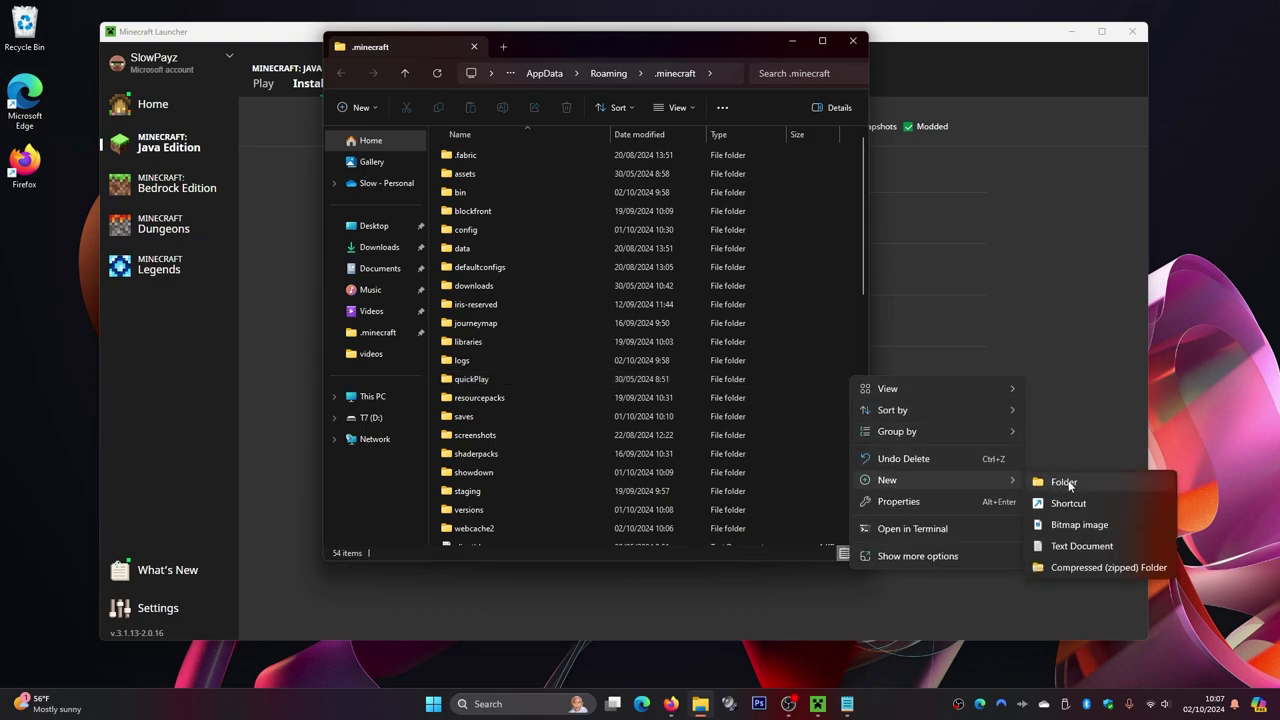
left_click(1064, 482)
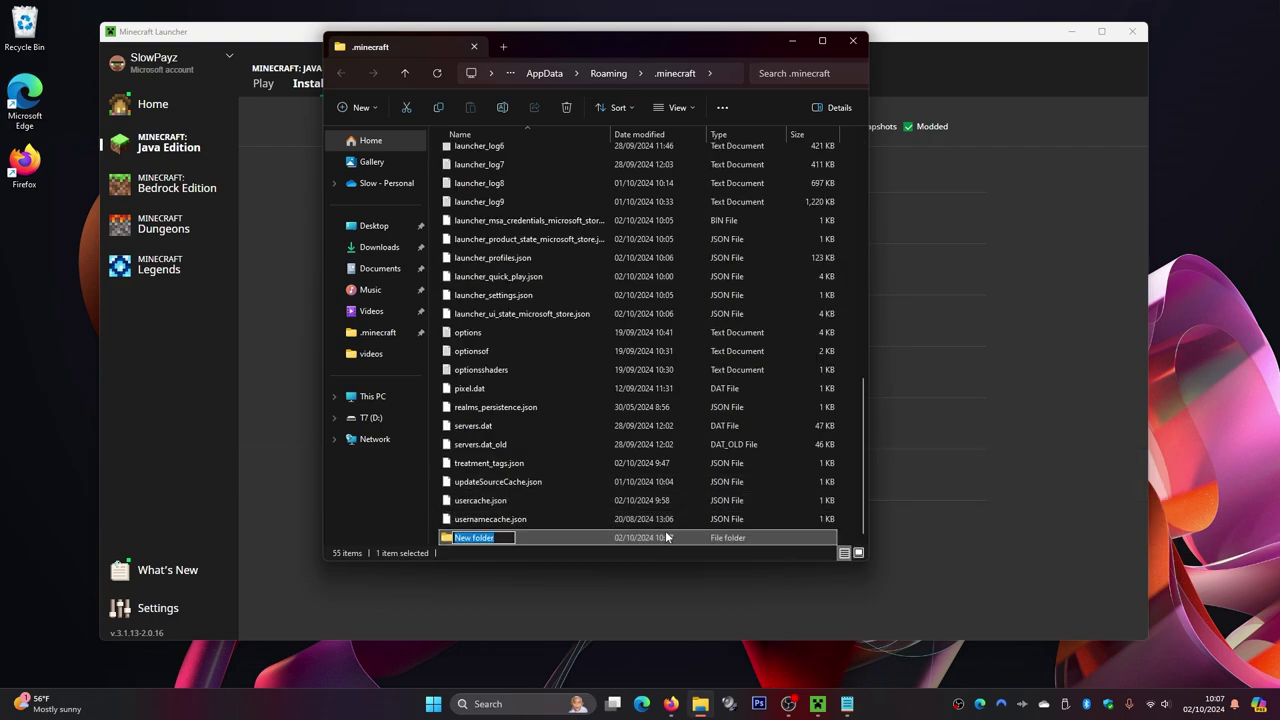
key("Return")
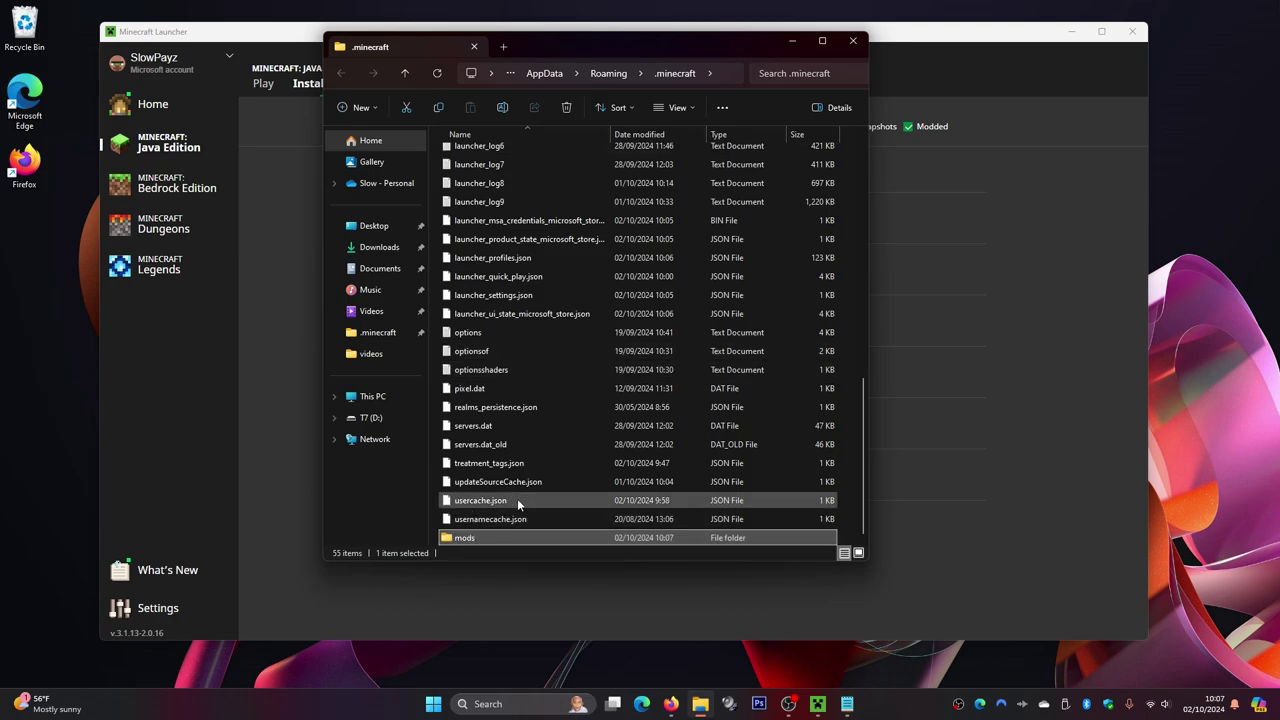
double_click(482, 538)
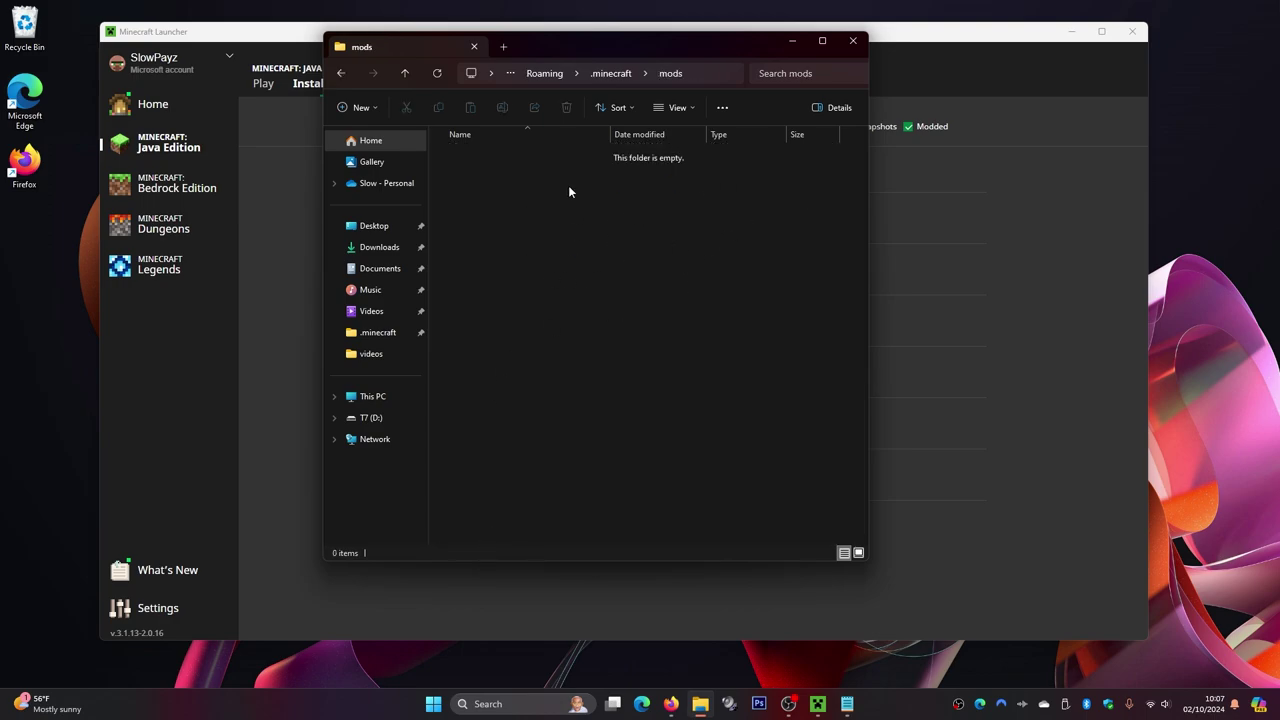
Move the Essential jar file from the desktop into the open mods folder, with the launcher minimized
left_click(1070, 32)
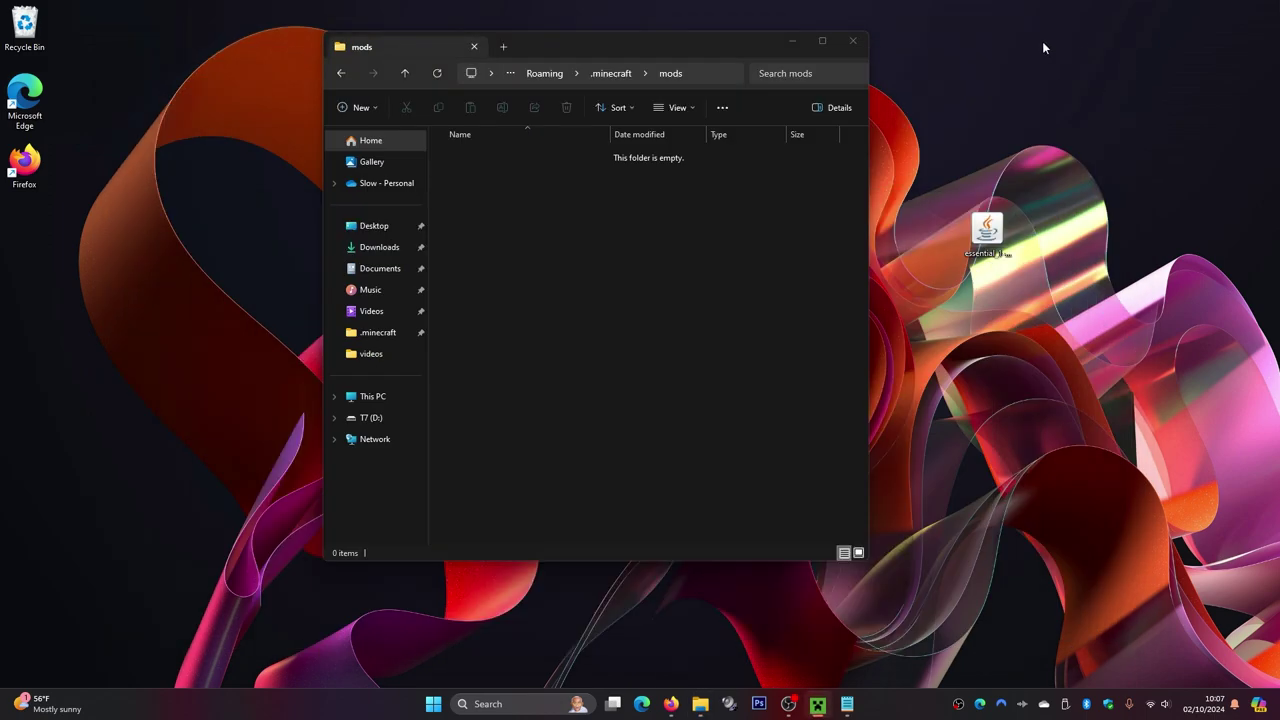
left_click_drag(986, 230, 557, 247)
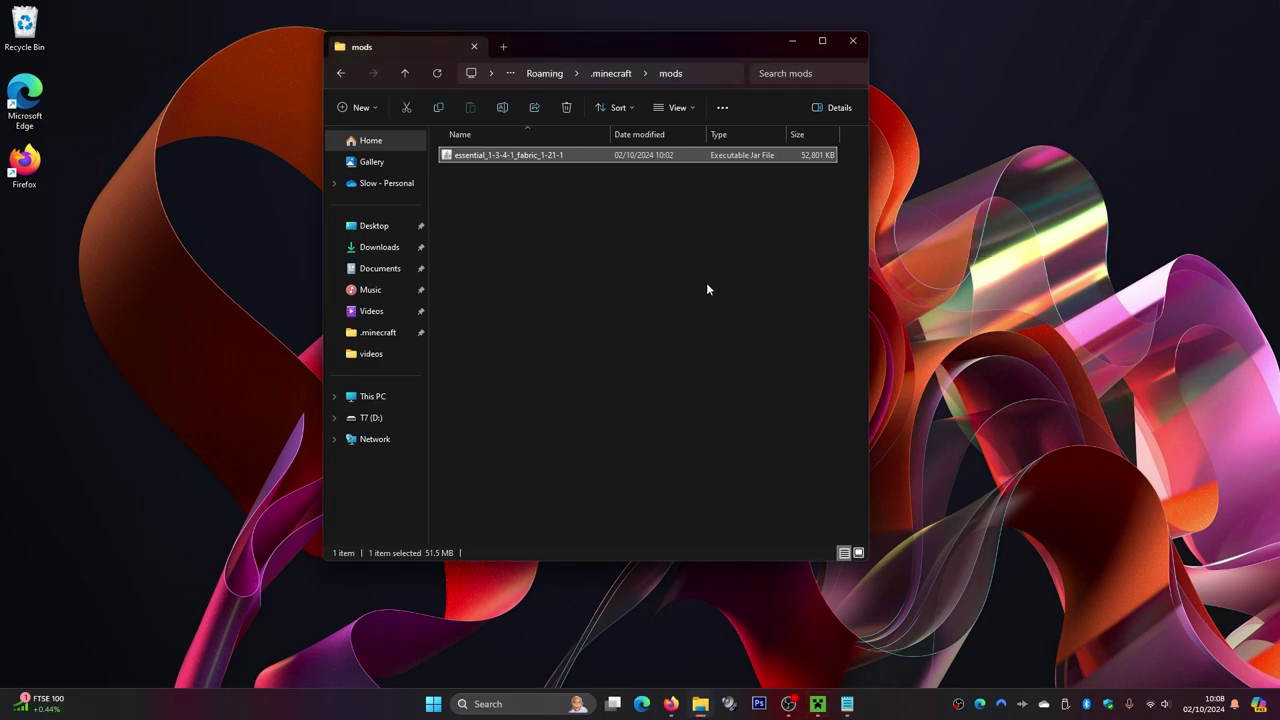
Download the release file Fabric API 0.105.0+1.21.1 from the Fabric API files list on CurseForge in Firefox
left_click(669, 708)
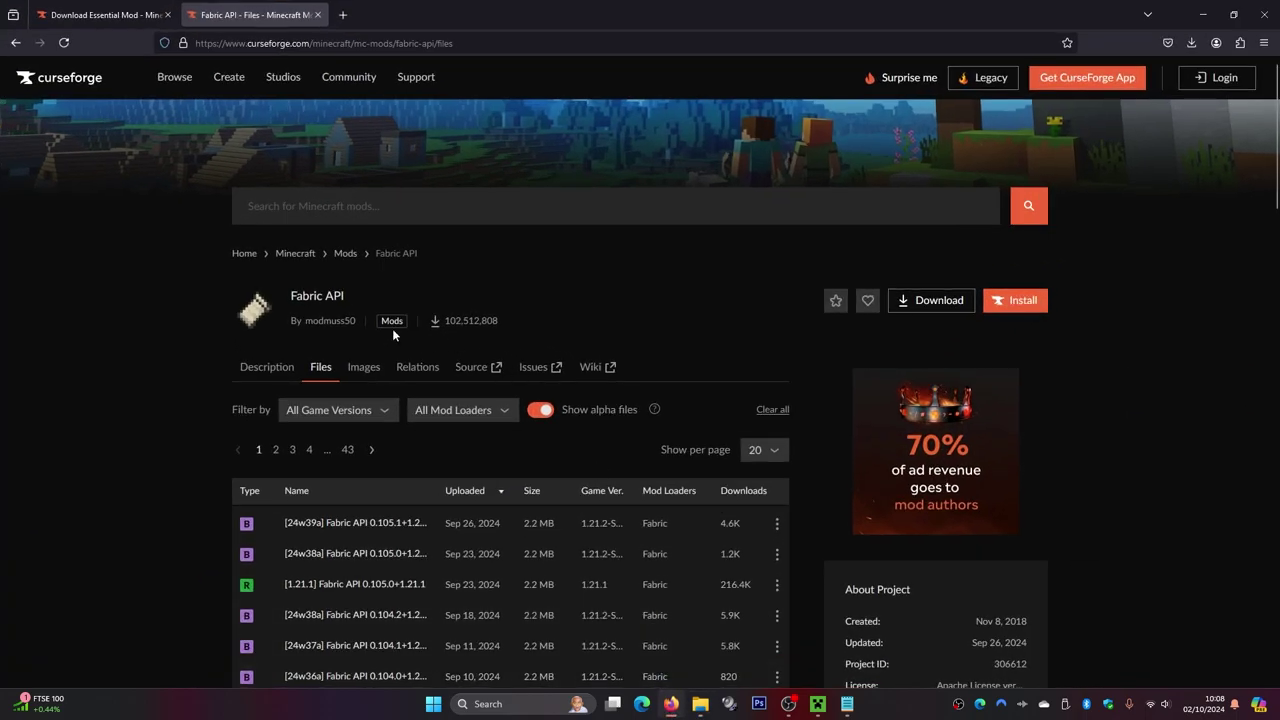
left_click(267, 367)
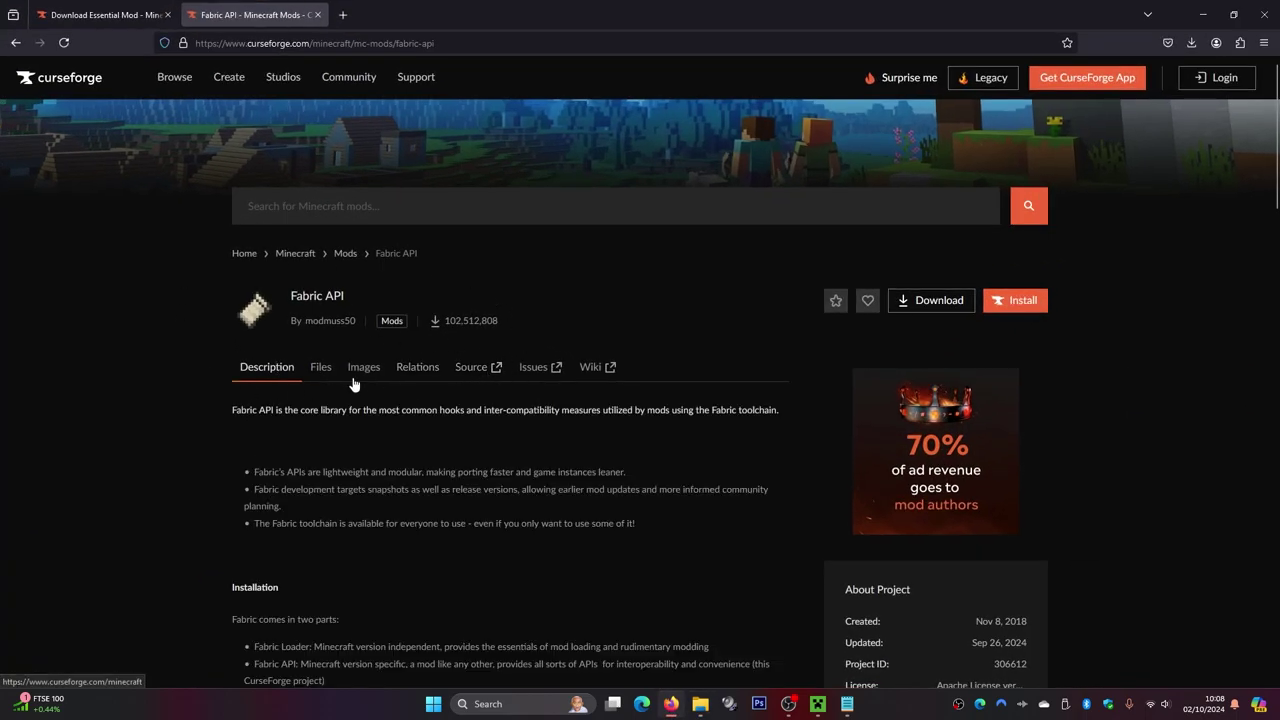
scroll(354, 379, "down", 1)
left_click(320, 299)
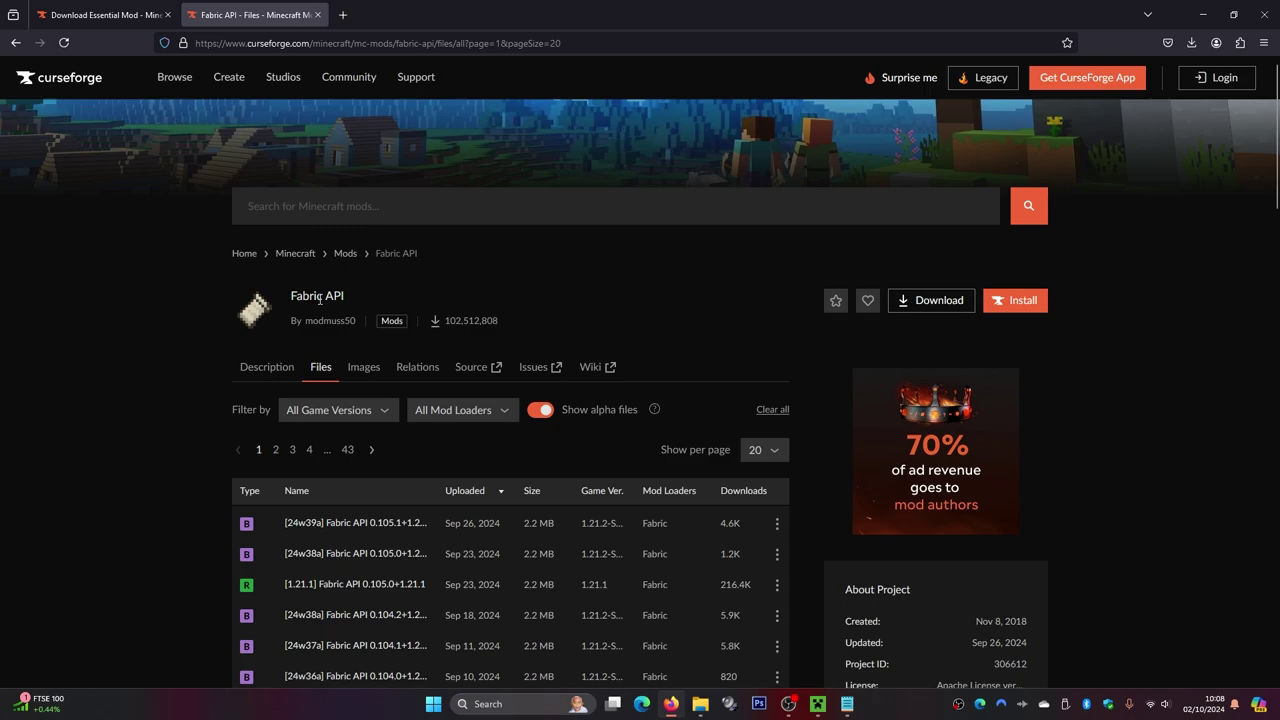
scroll(361, 379, "down", 2)
scroll(361, 379, "down", 2)
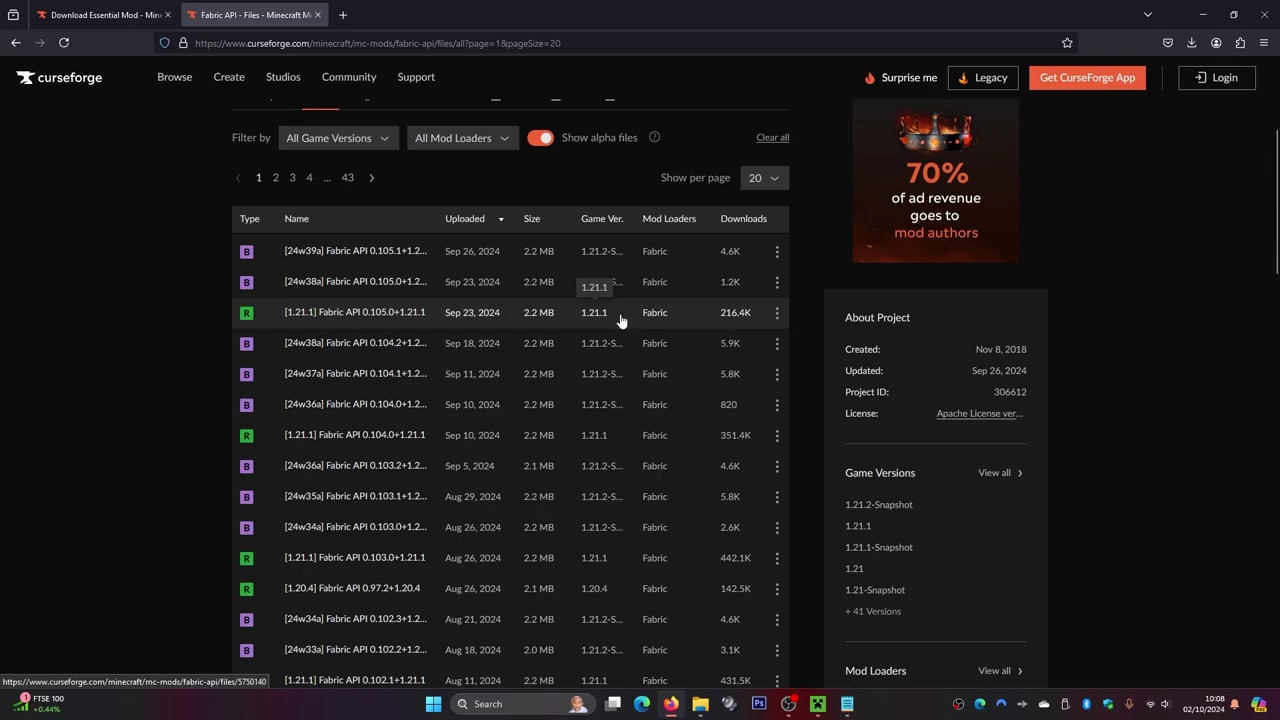
left_click(777, 315)
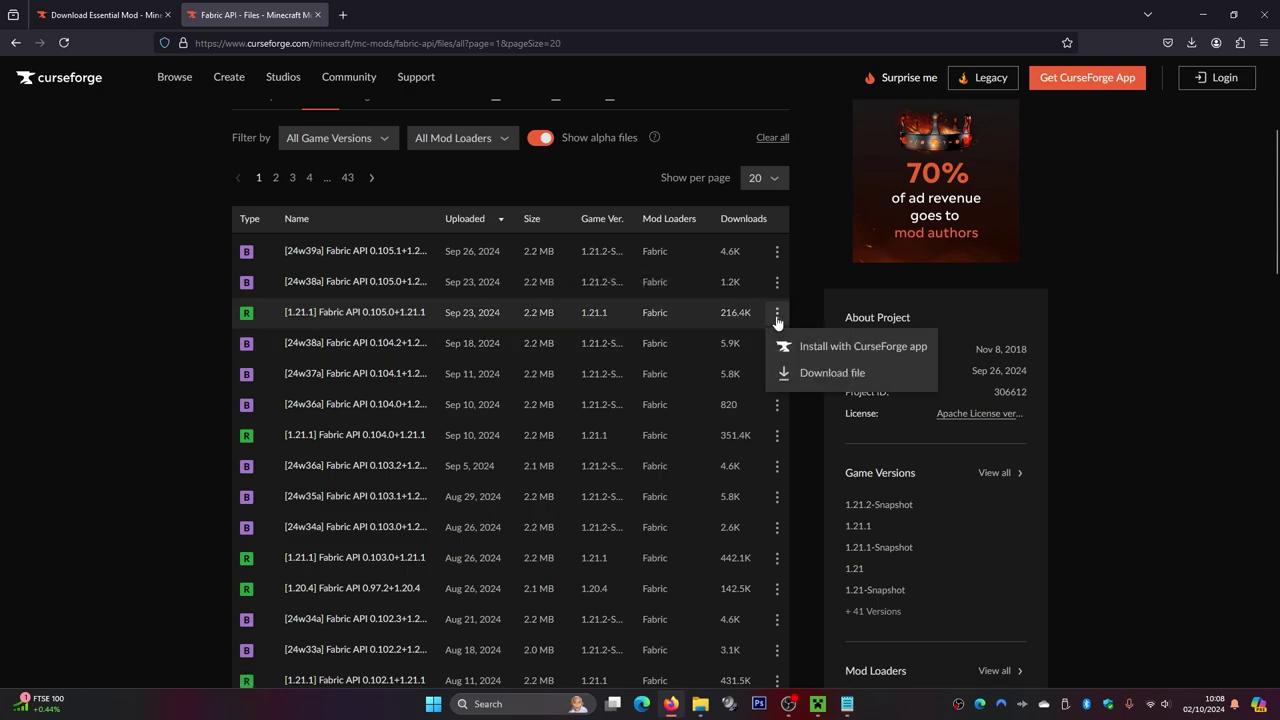
left_click(809, 374)
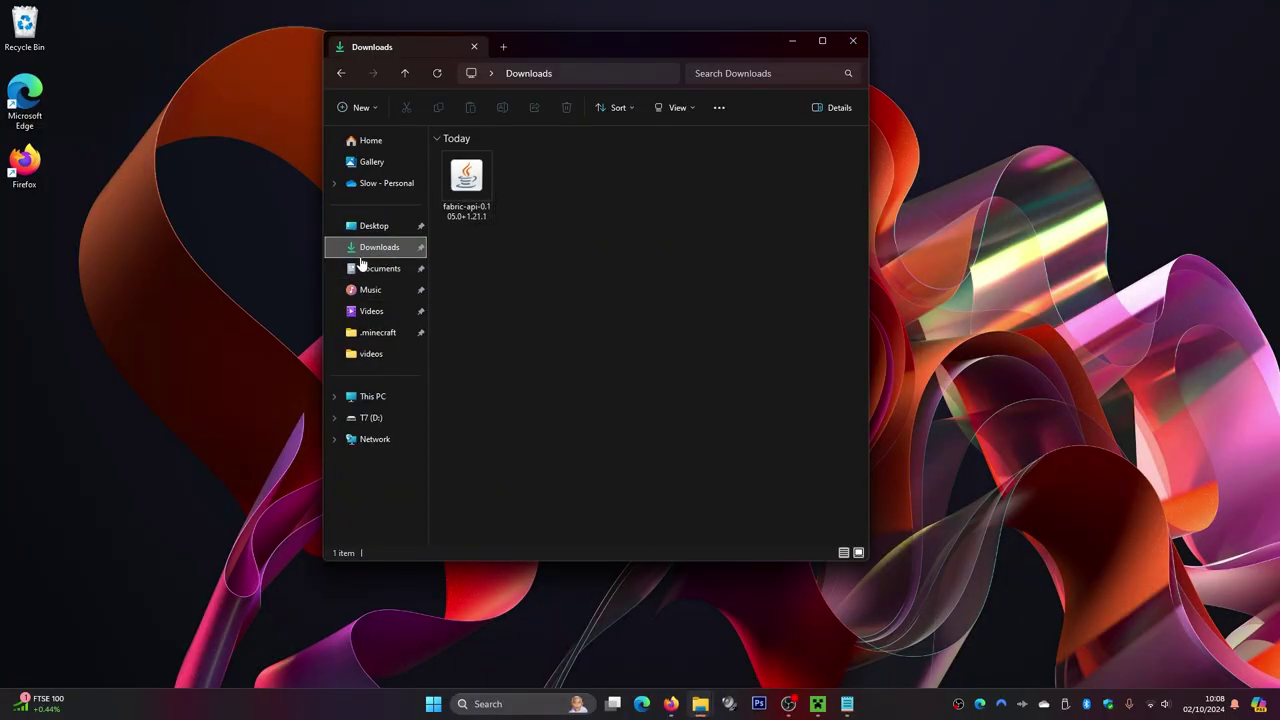
Move fabric-api-0.105.0+1.21.1 from Downloads via the desktop into the mods folder and close the folder window
left_click_drag(466, 178, 225, 175)
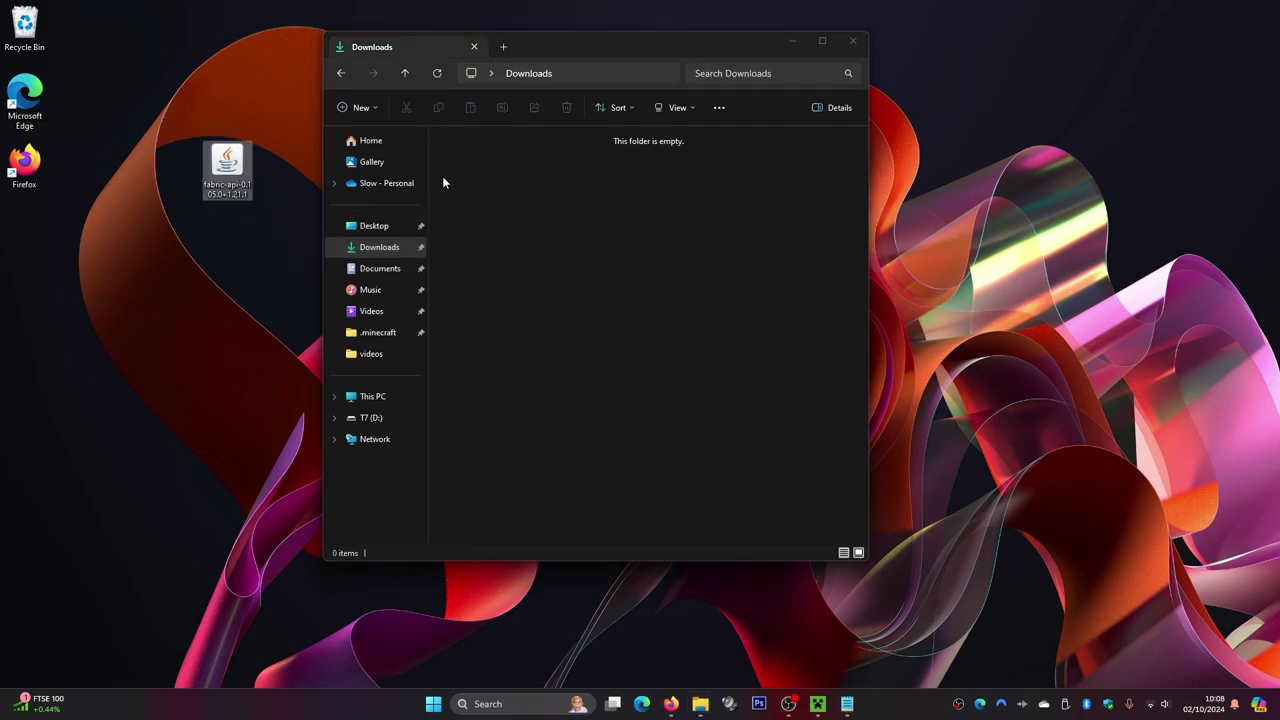
left_click(854, 43)
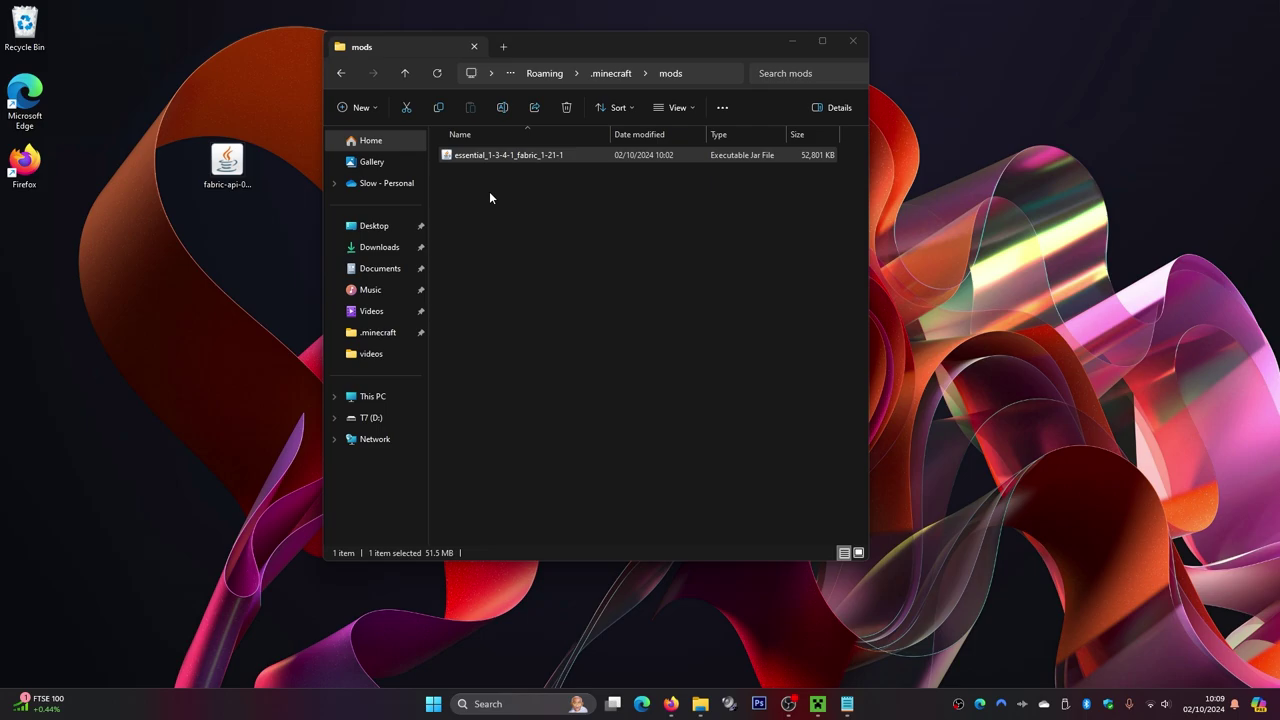
left_click_drag(227, 165, 596, 280)
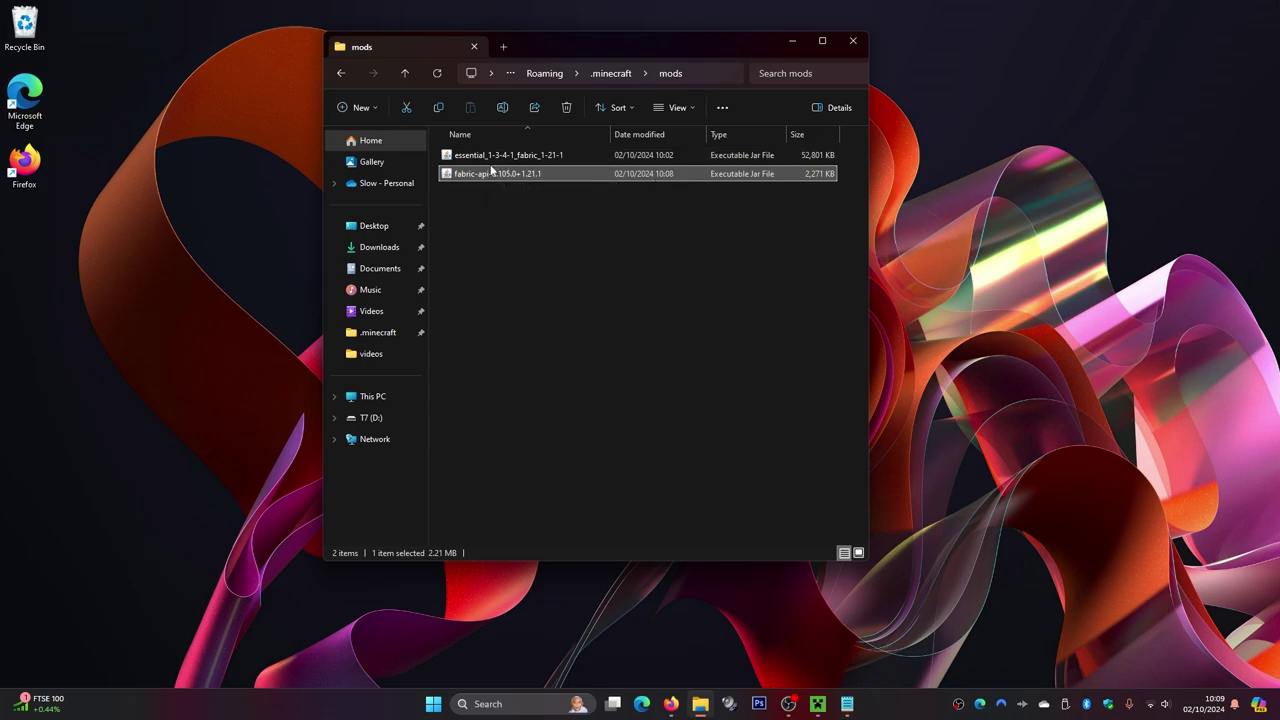
left_click(853, 42)
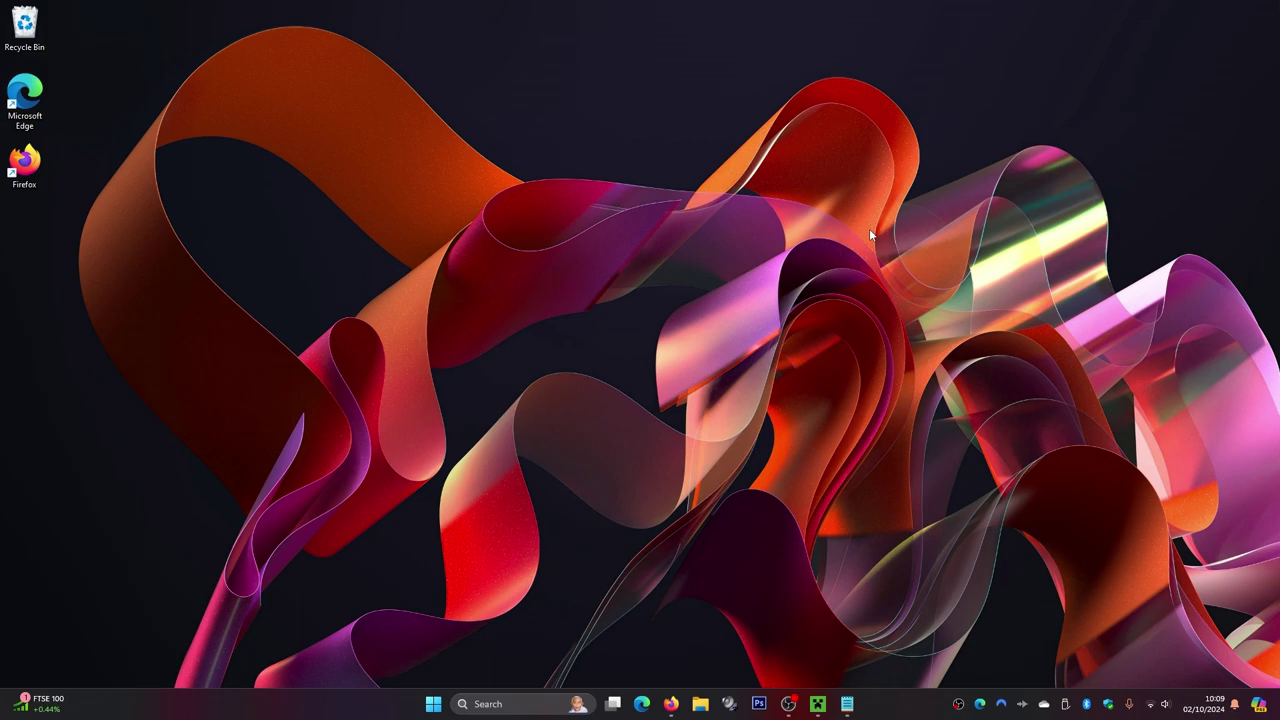
Switch to Minecraft Launcher and launch the game with fabric-loader-1.21.1
left_click(820, 706)
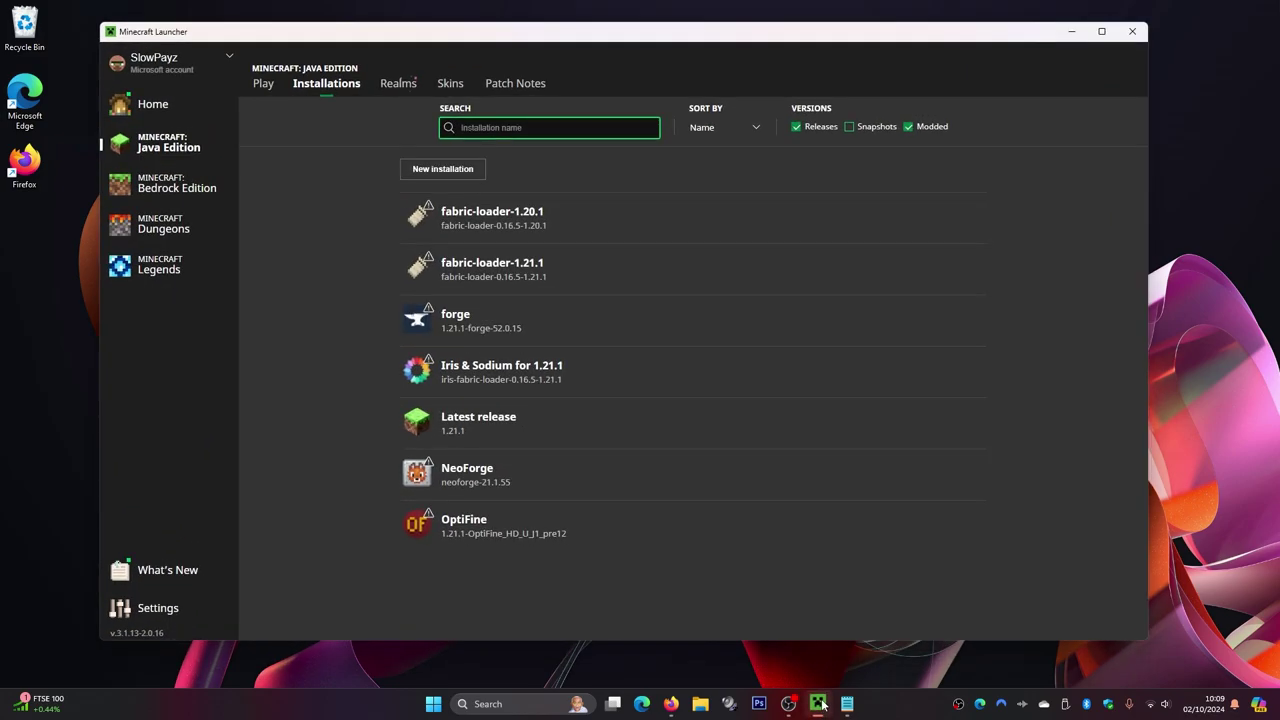
left_click(263, 85)
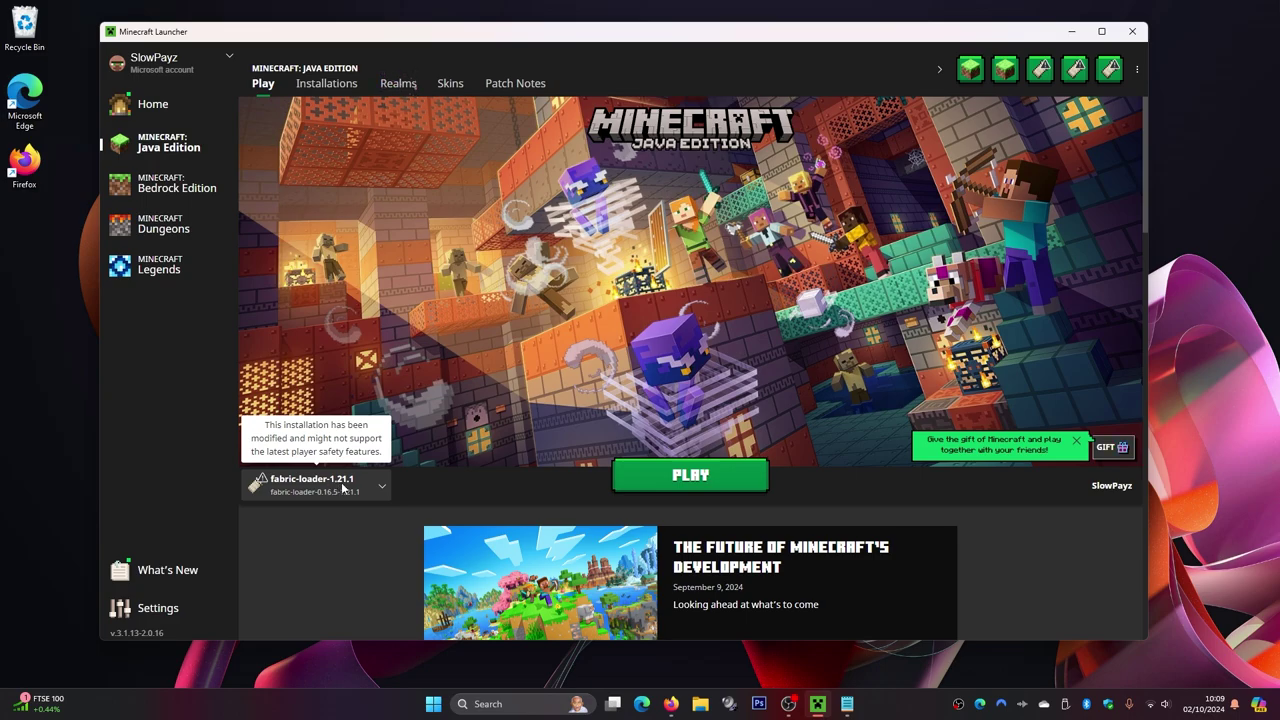
left_click(690, 476)
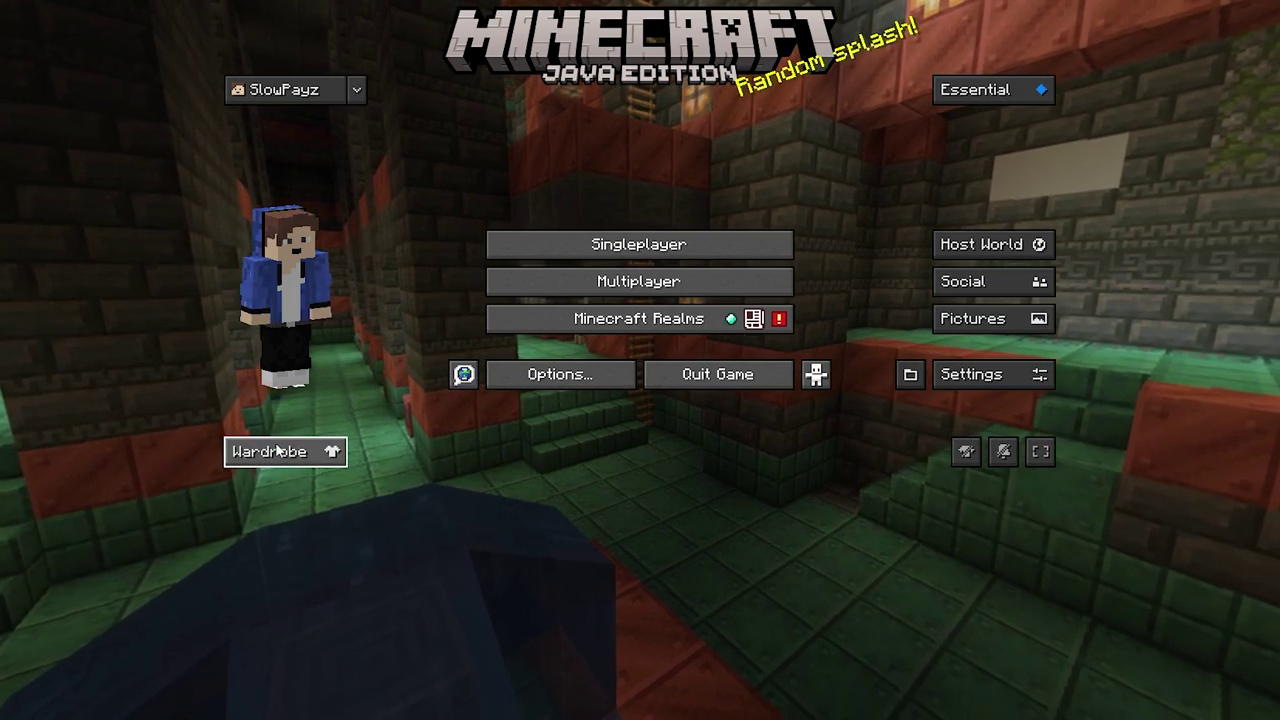
Open the Essential Wardrobe, confirming the age requirement and accepting the Terms of Service and Privacy Policy
left_click(290, 452)
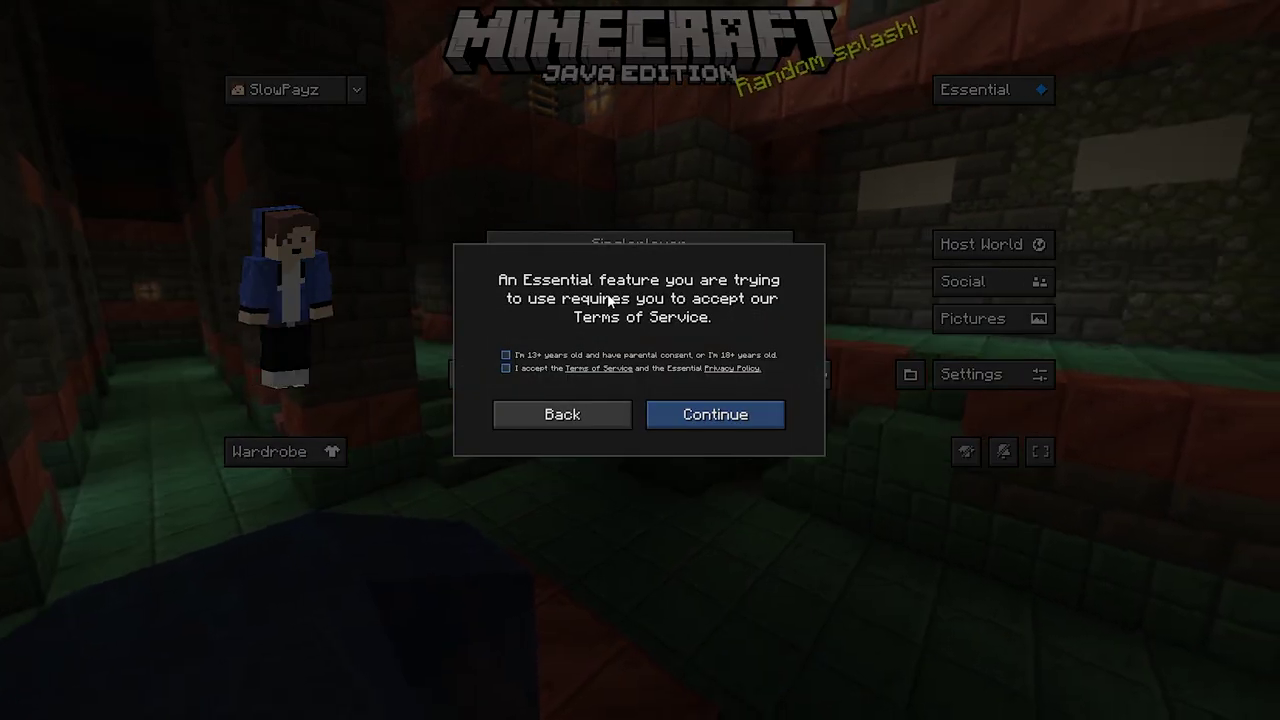
left_click(505, 354)
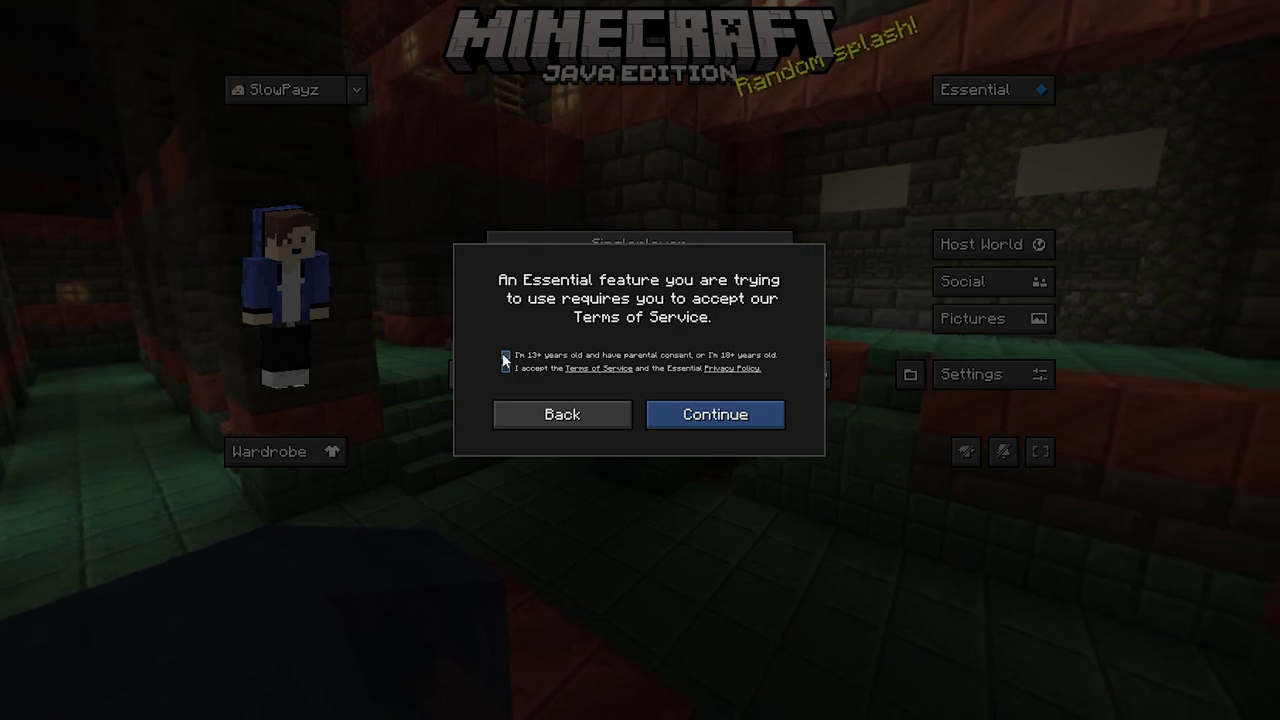
left_click(505, 368)
left_click(677, 416)
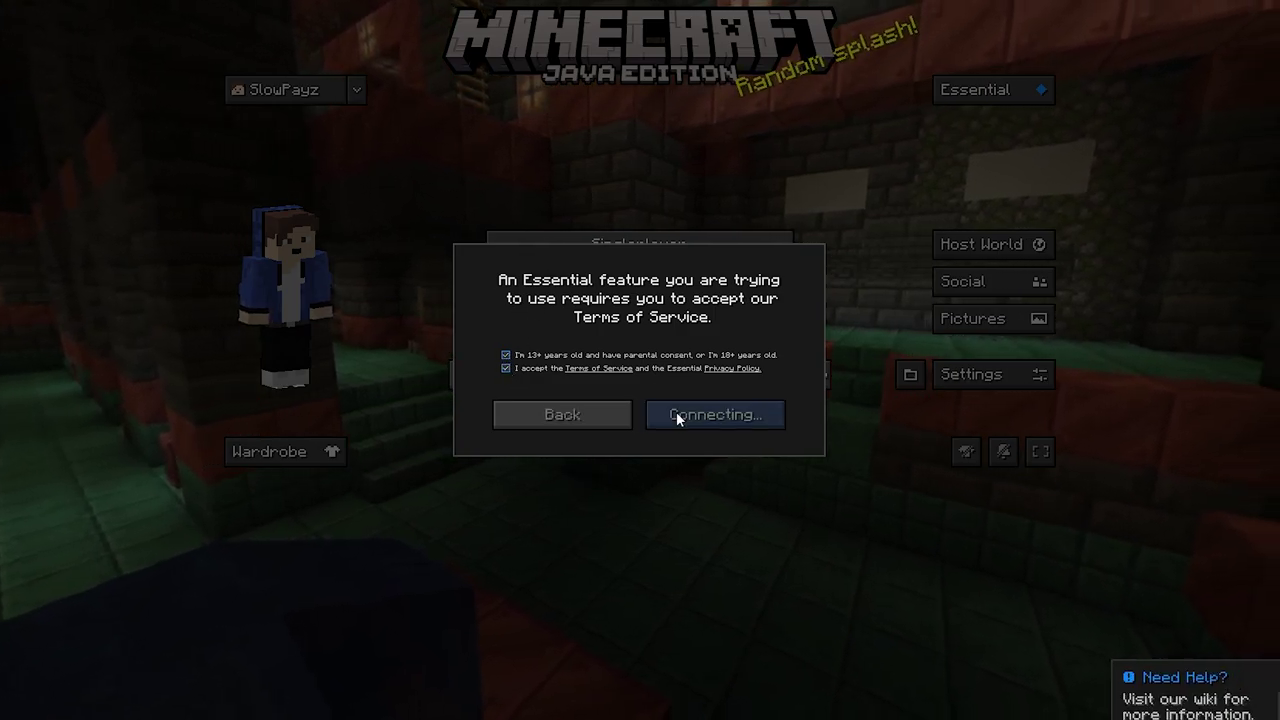
left_click(672, 490)
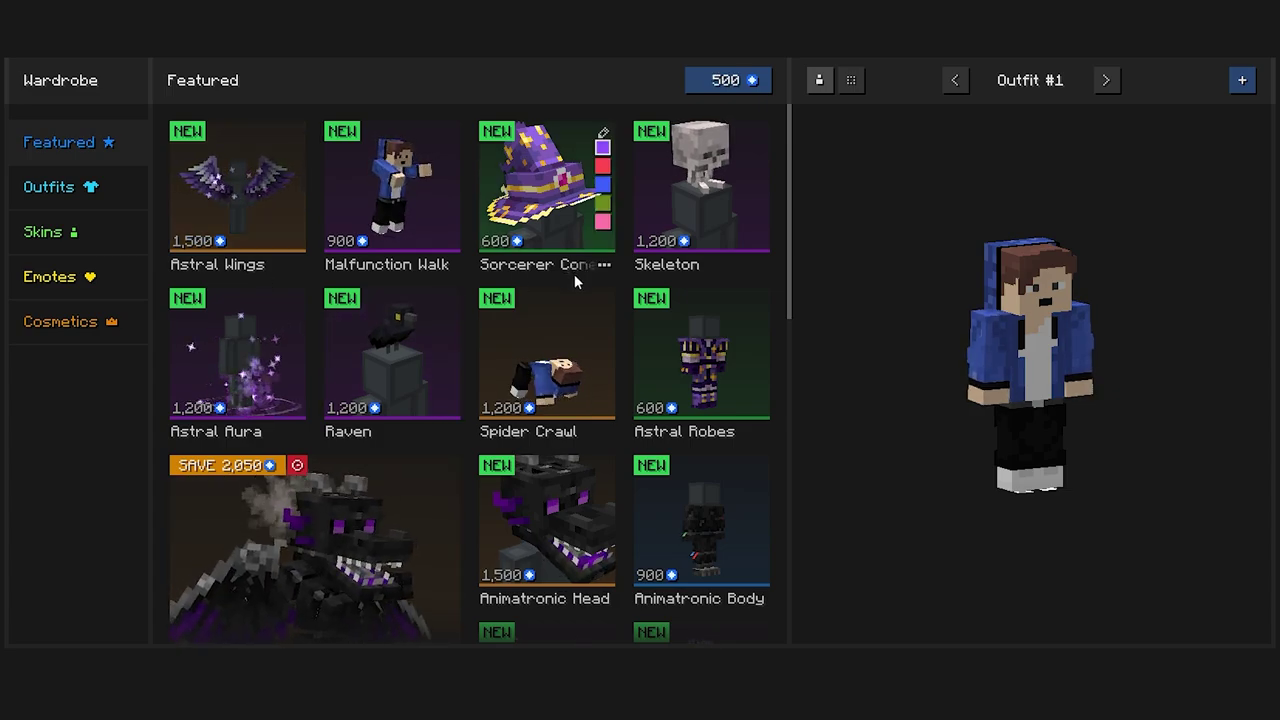
Look through the featured wardrobe items and return to the title screen
scroll(505, 265, "down", 2)
scroll(505, 265, "up", 2)
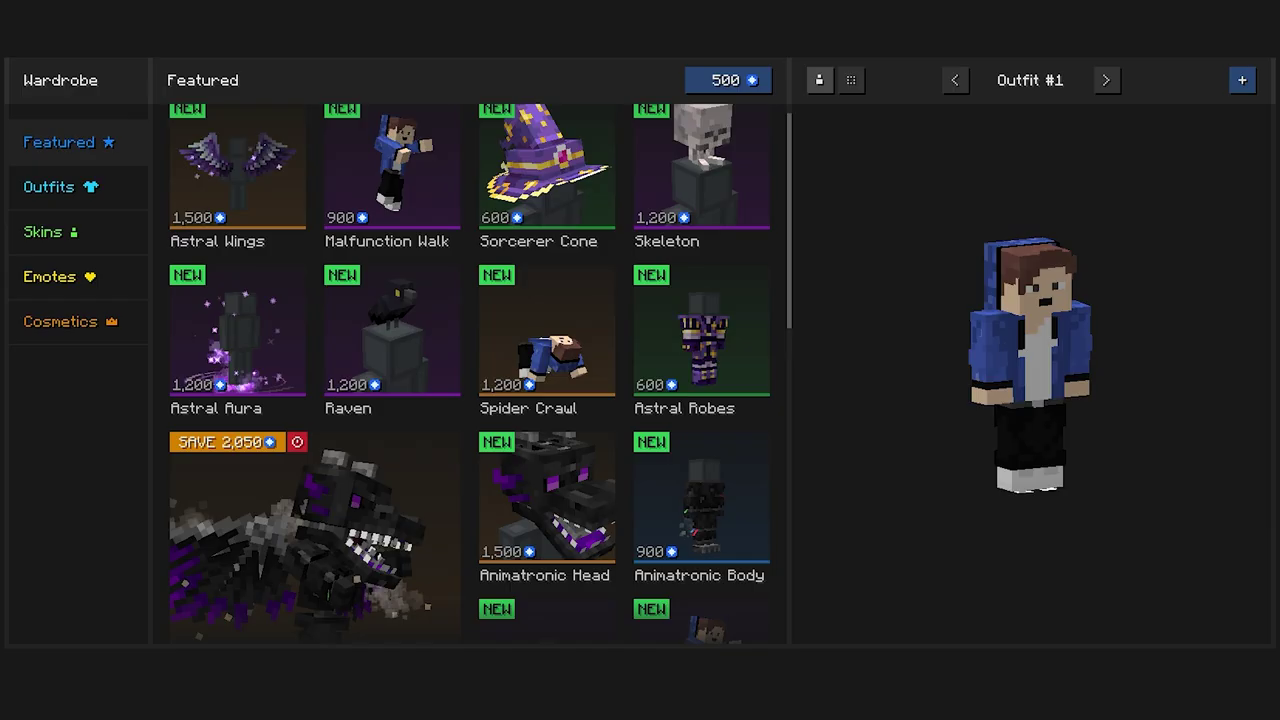
key("Escape")
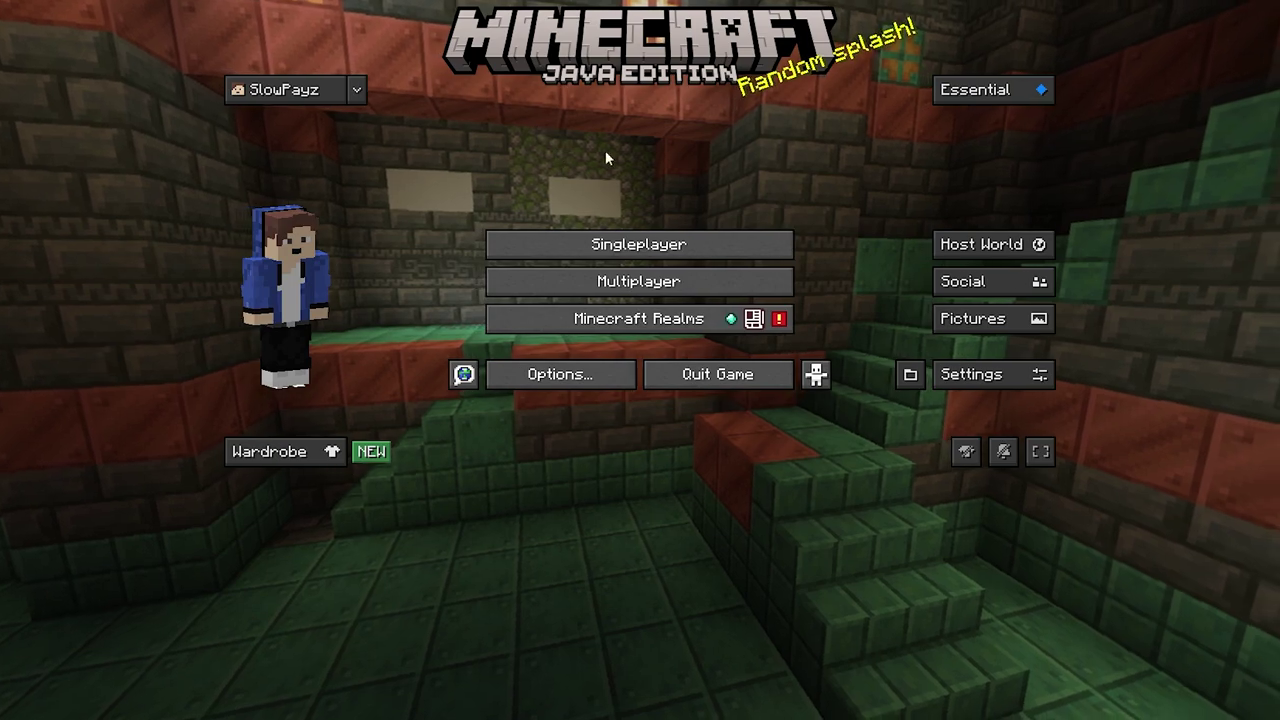
Start hosting the New World dated 02/10/2024, 10:00 and proceed past the IP visibility warning
left_click(985, 247)
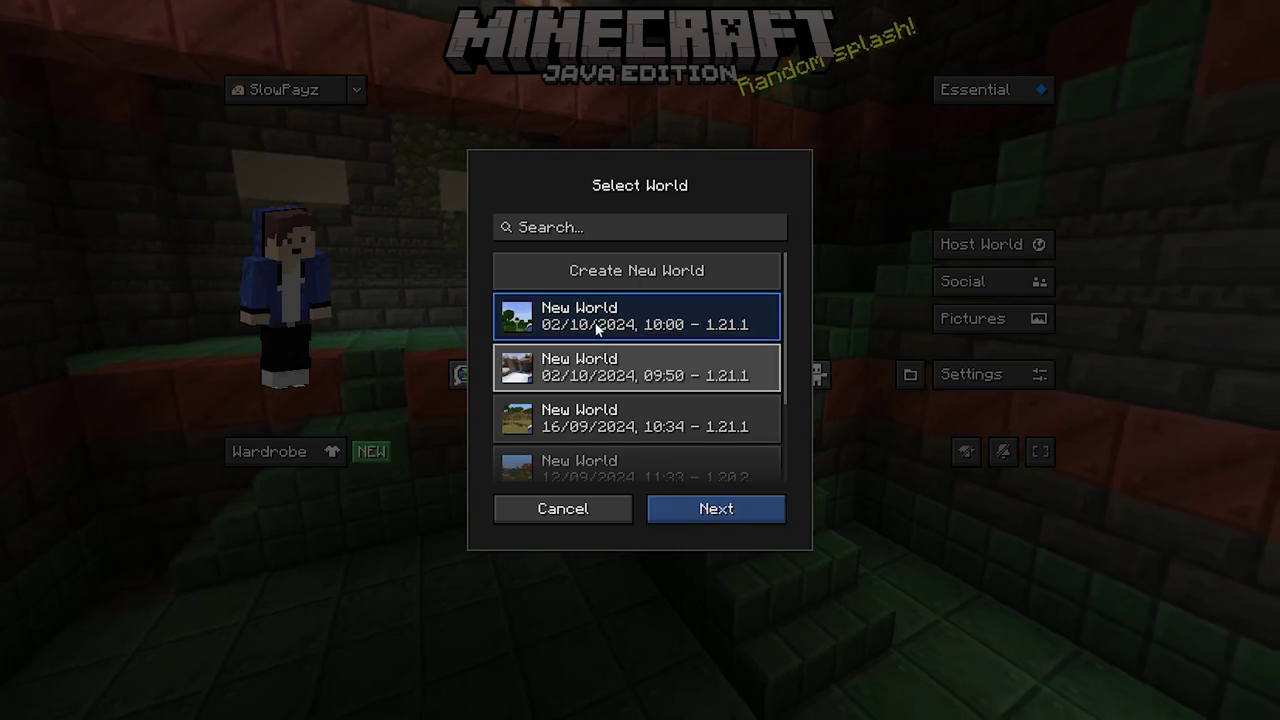
left_click(709, 512)
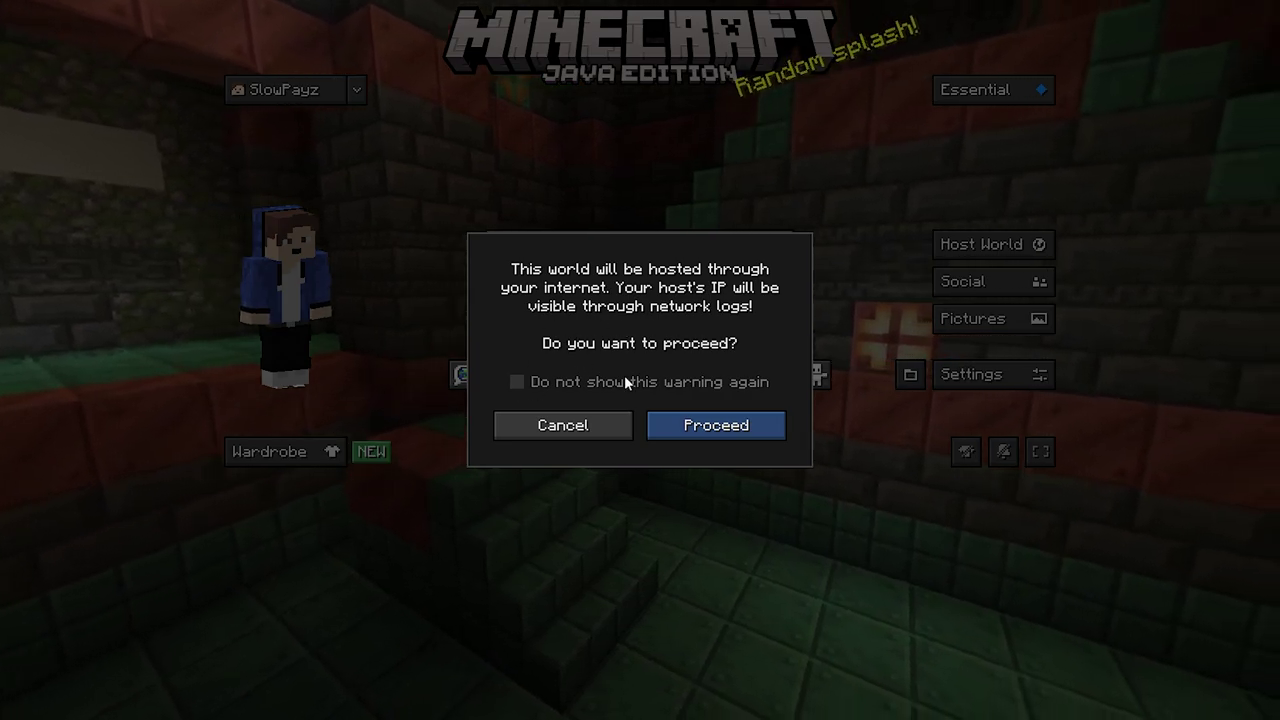
left_click(712, 427)
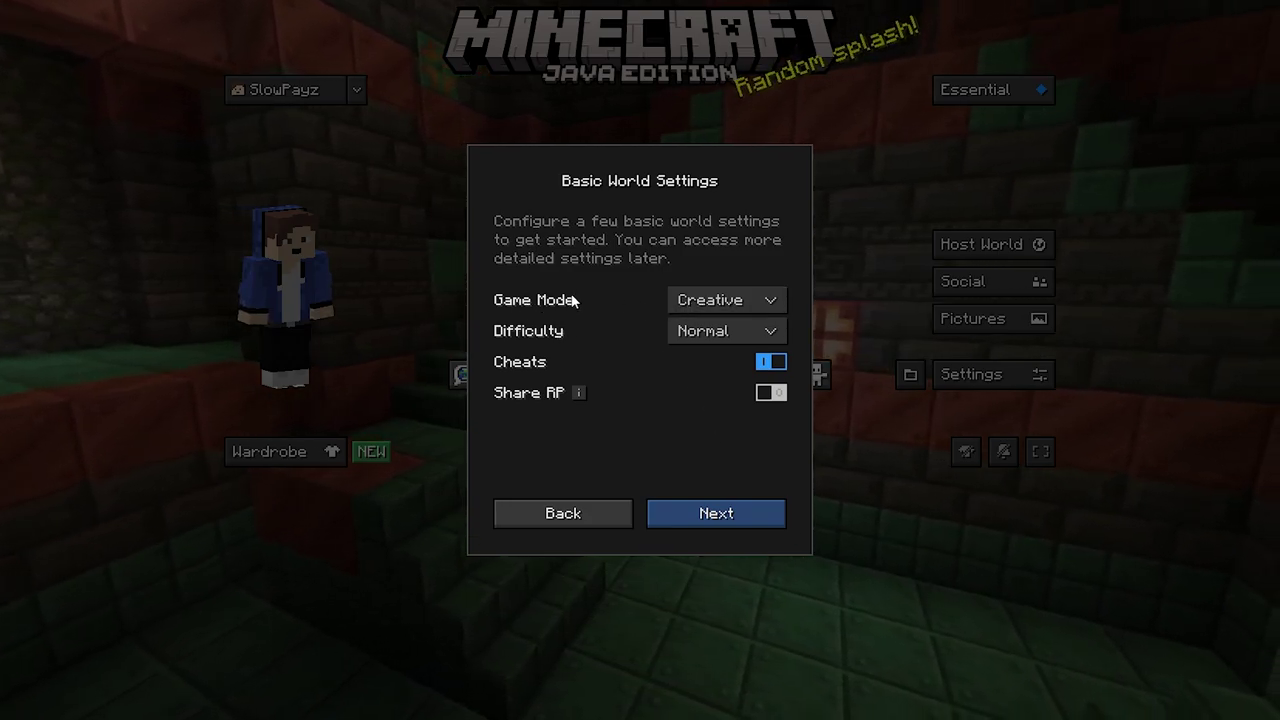
Try the game mode, difficulty and cheats options in the world settings, leaving Creative, Normal and cheats on
left_click(712, 300)
left_click(724, 336)
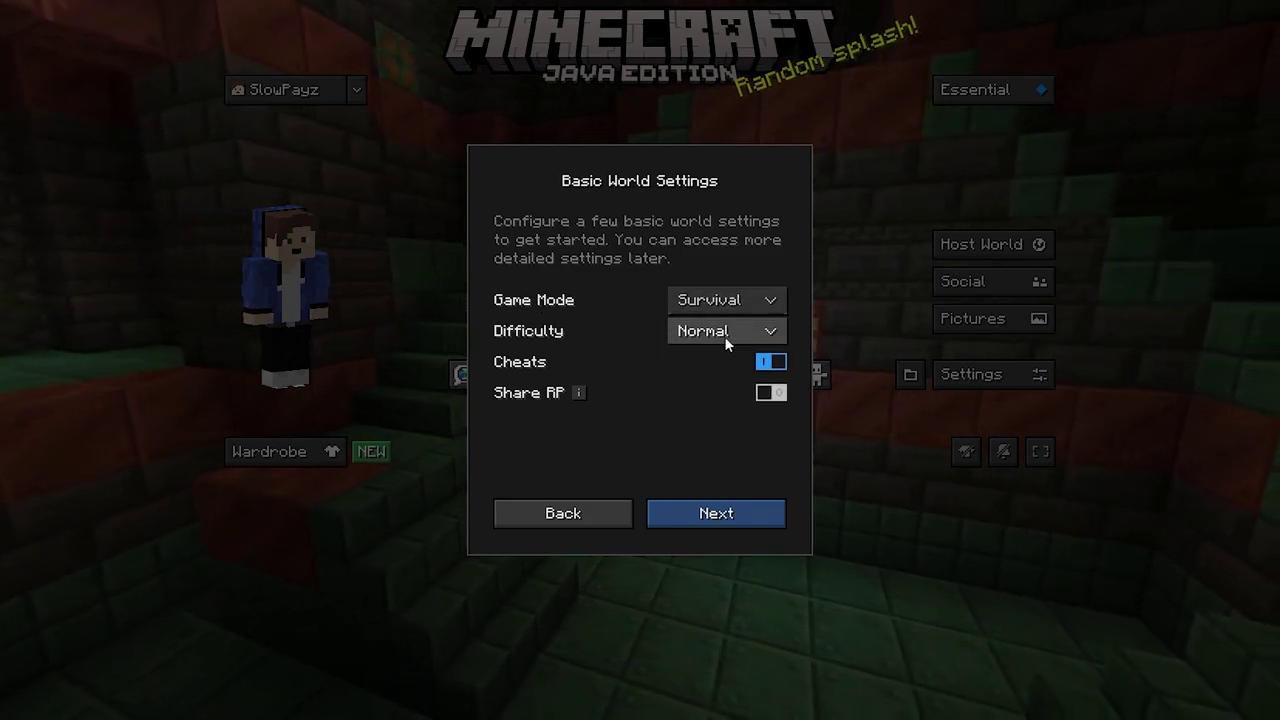
left_click(700, 303)
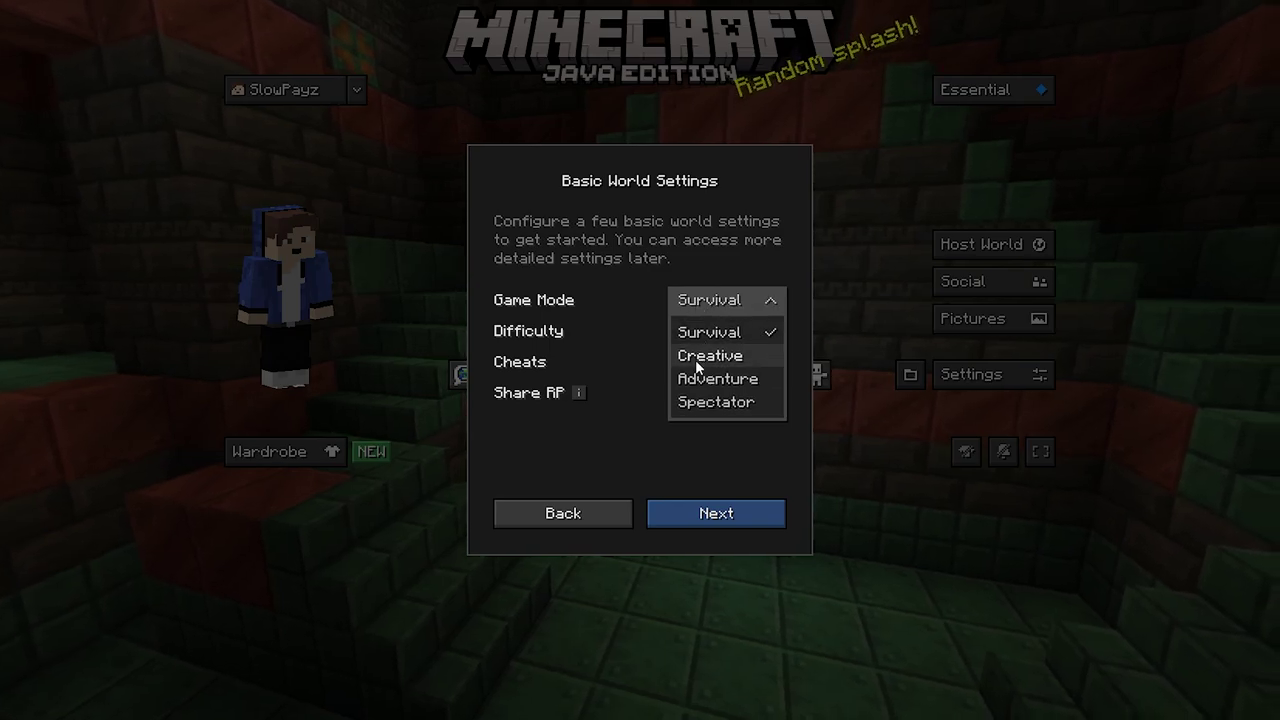
left_click(695, 359)
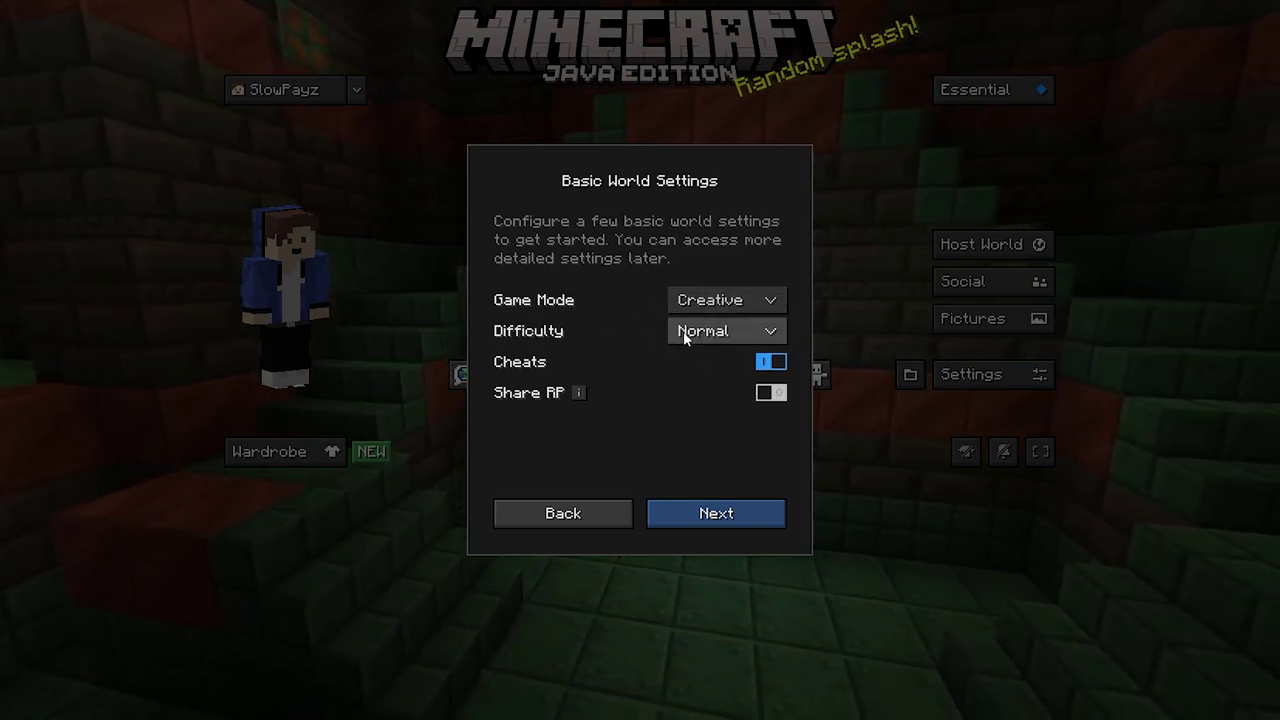
left_click(683, 331)
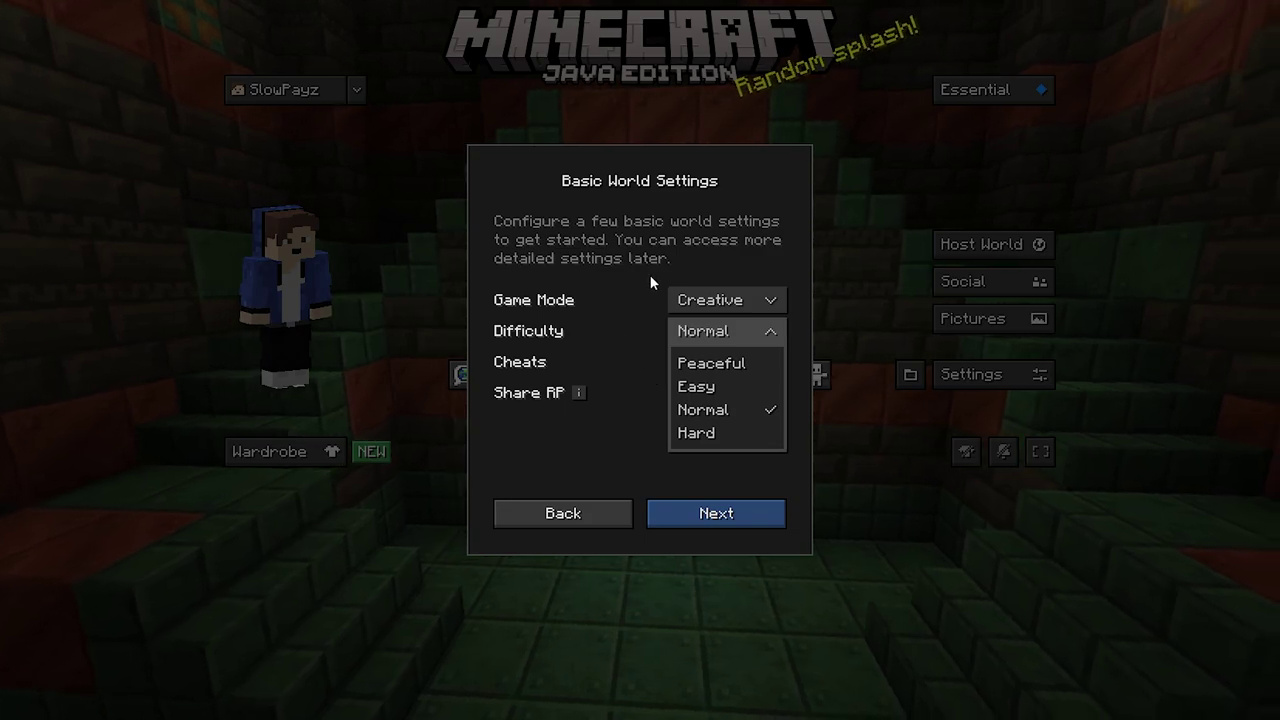
left_click(735, 331)
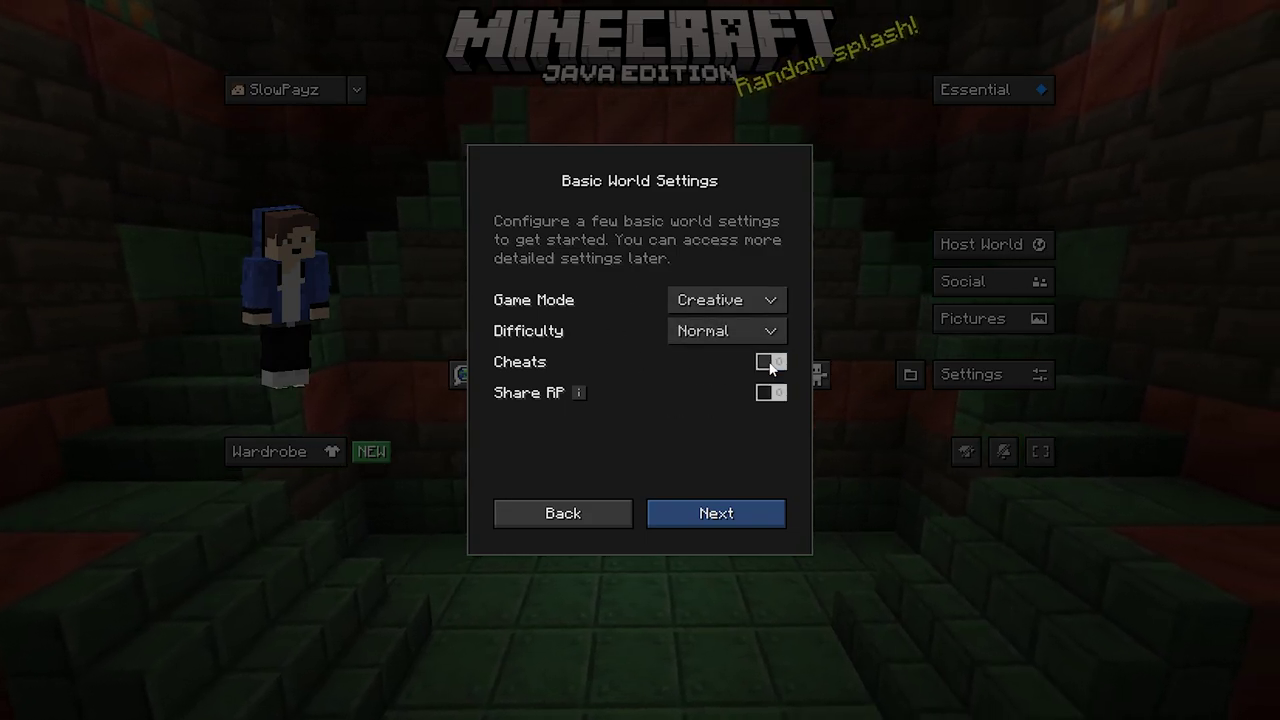
left_click(771, 364)
mouse_move(580, 396)
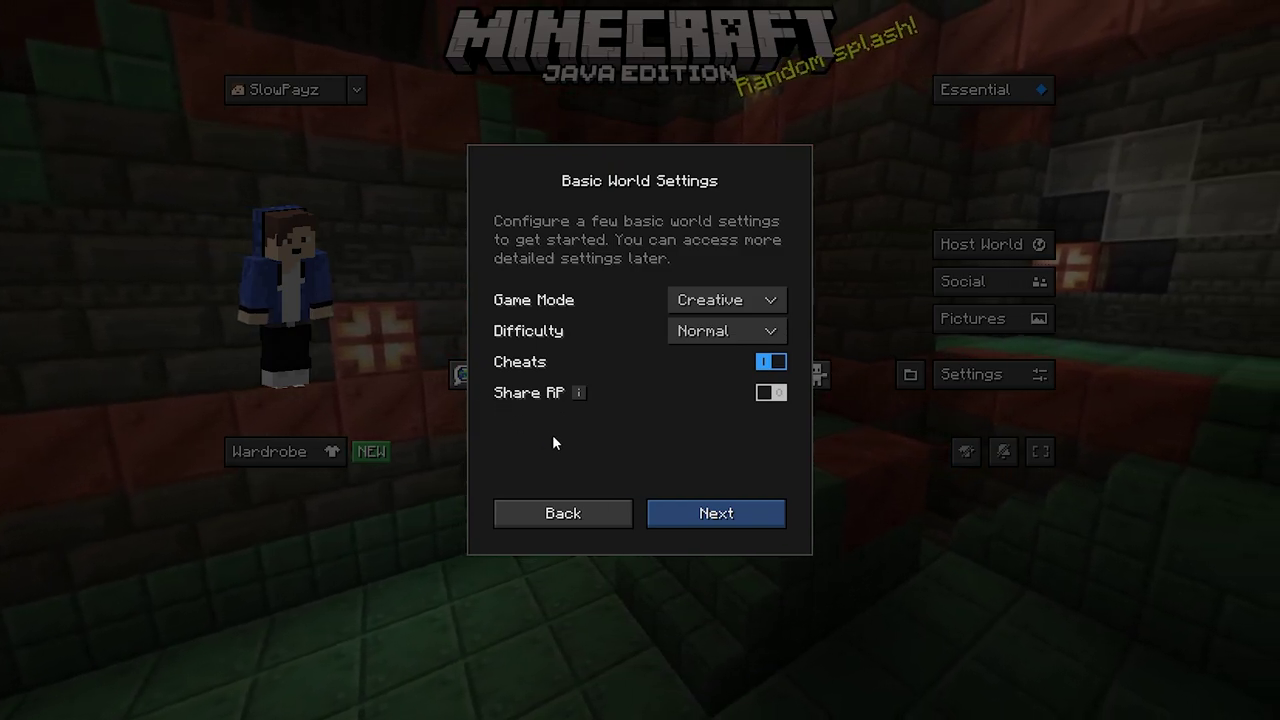
Continue past the basic world settings to the friend invitations and add the online friend
left_click(714, 515)
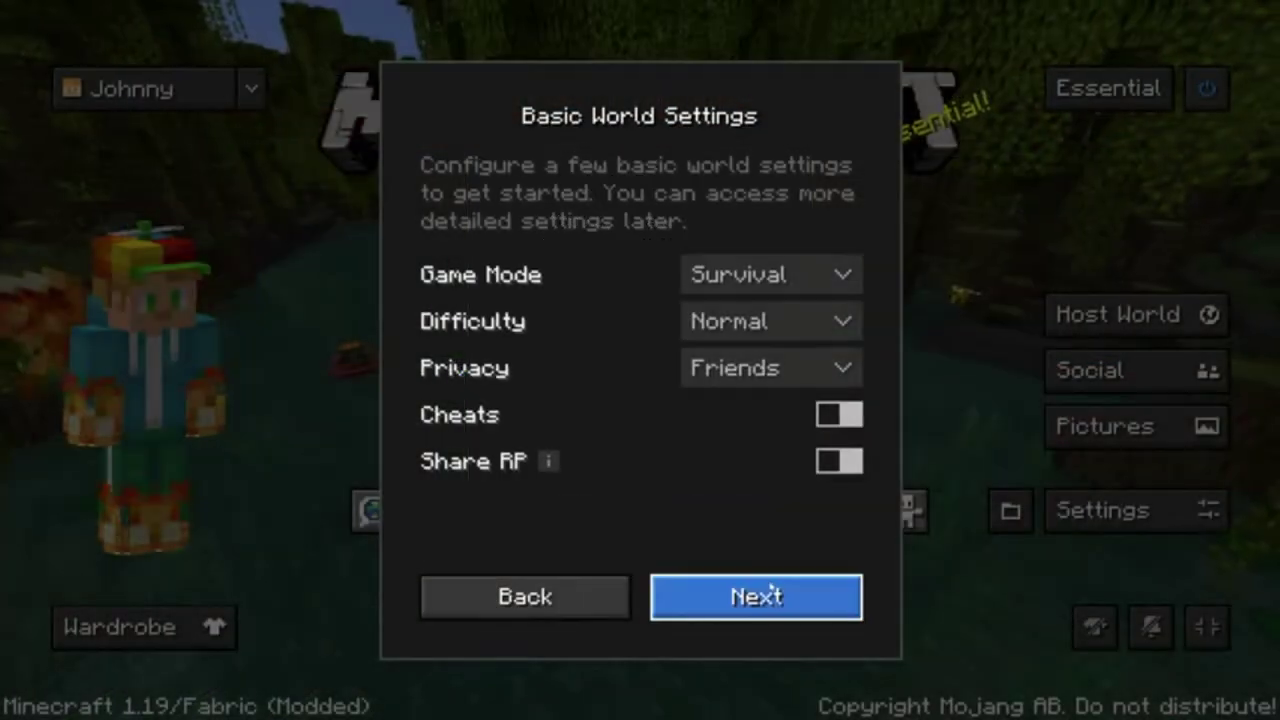
left_click(770, 583)
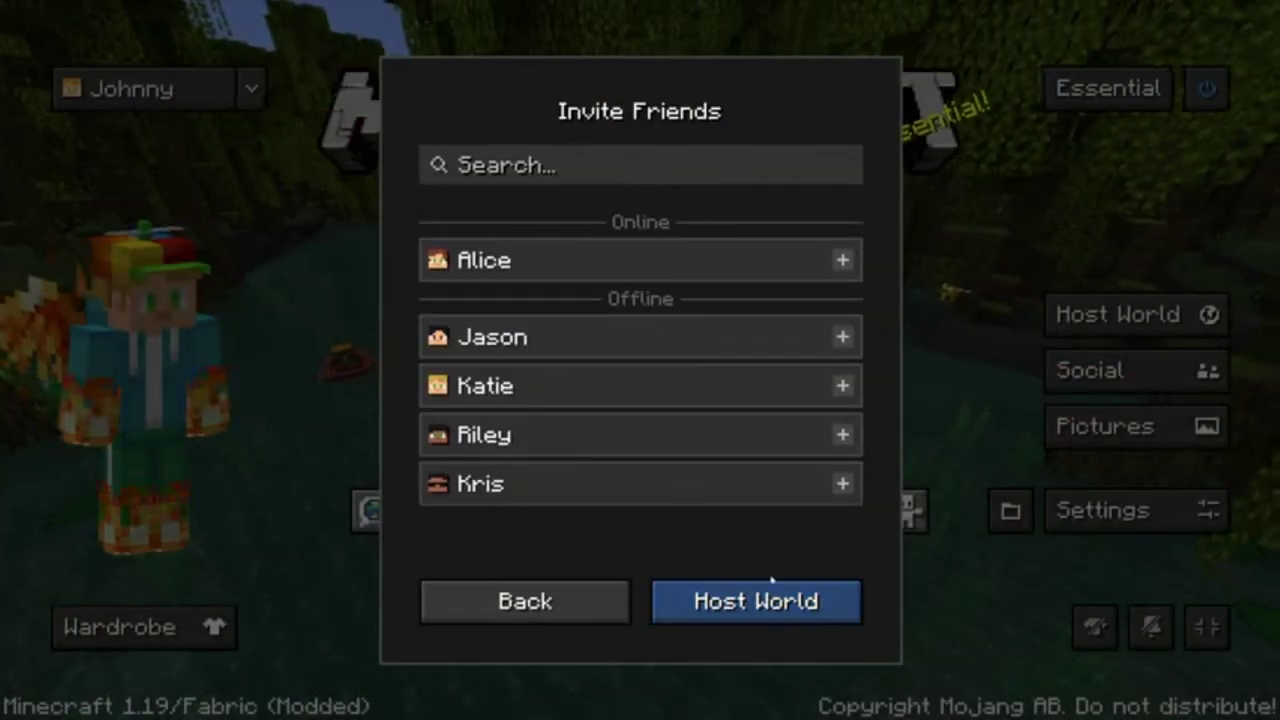
left_click(842, 260)
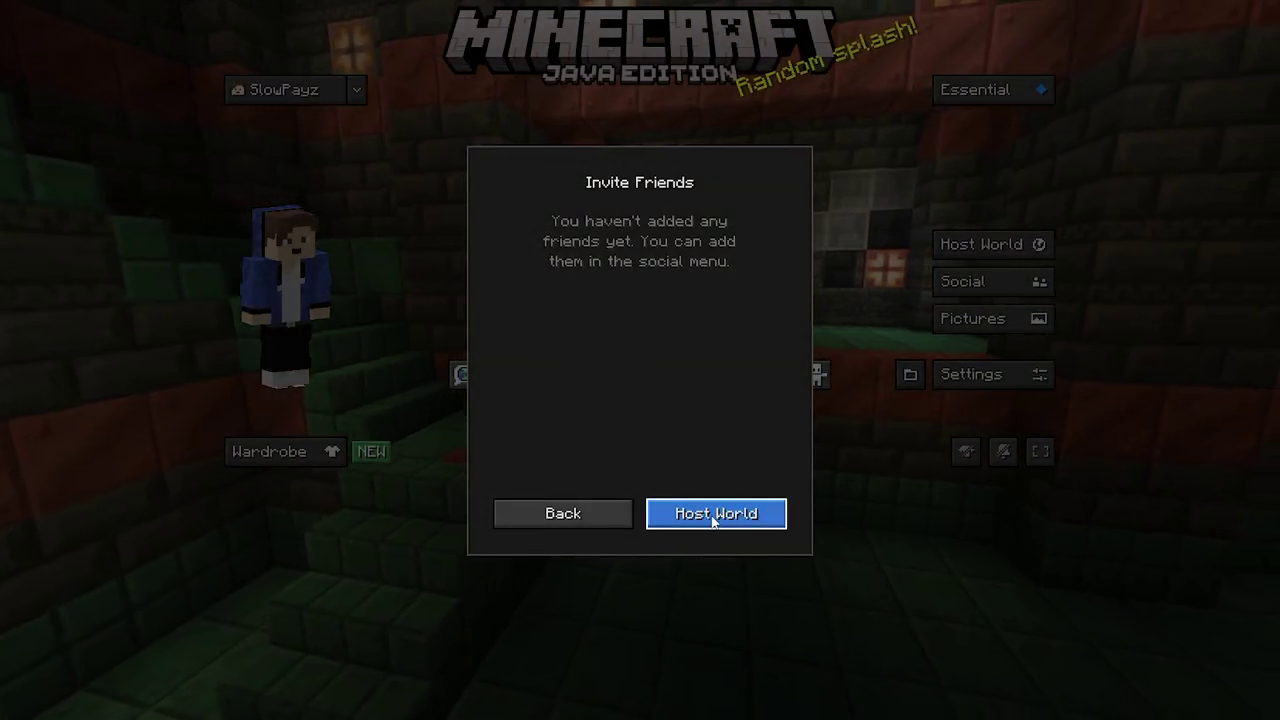
Back out of hosting the world and return to the title screen
left_click(616, 514)
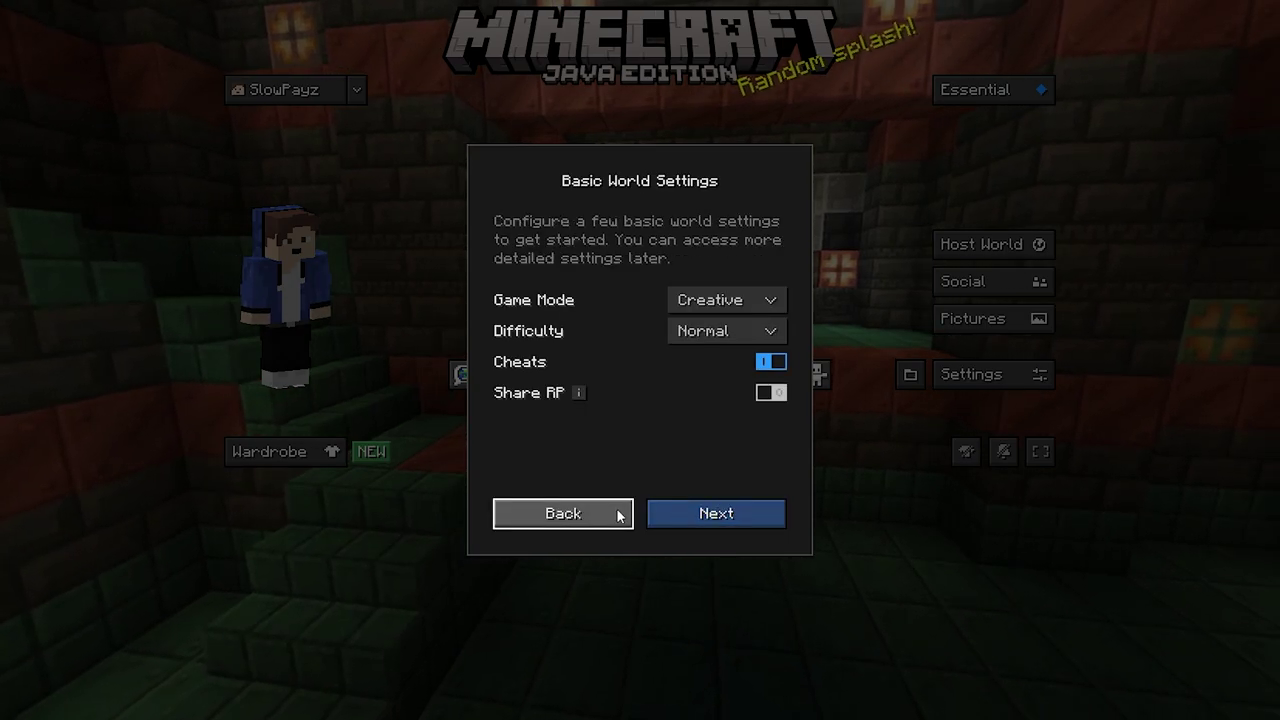
left_click(606, 513)
left_click(606, 513)
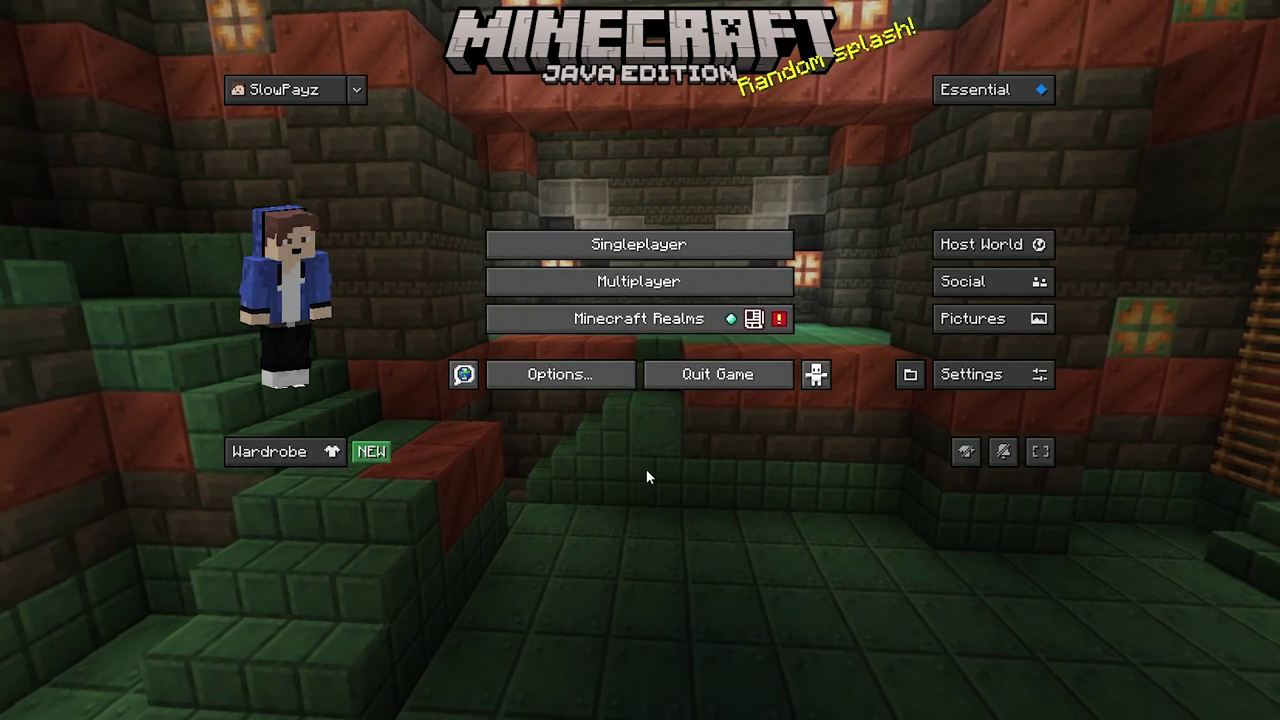
View Essential's social announcements and the Add Friend dialog, cancel the dialog without adding anyone and return to the title screen
left_click(975, 287)
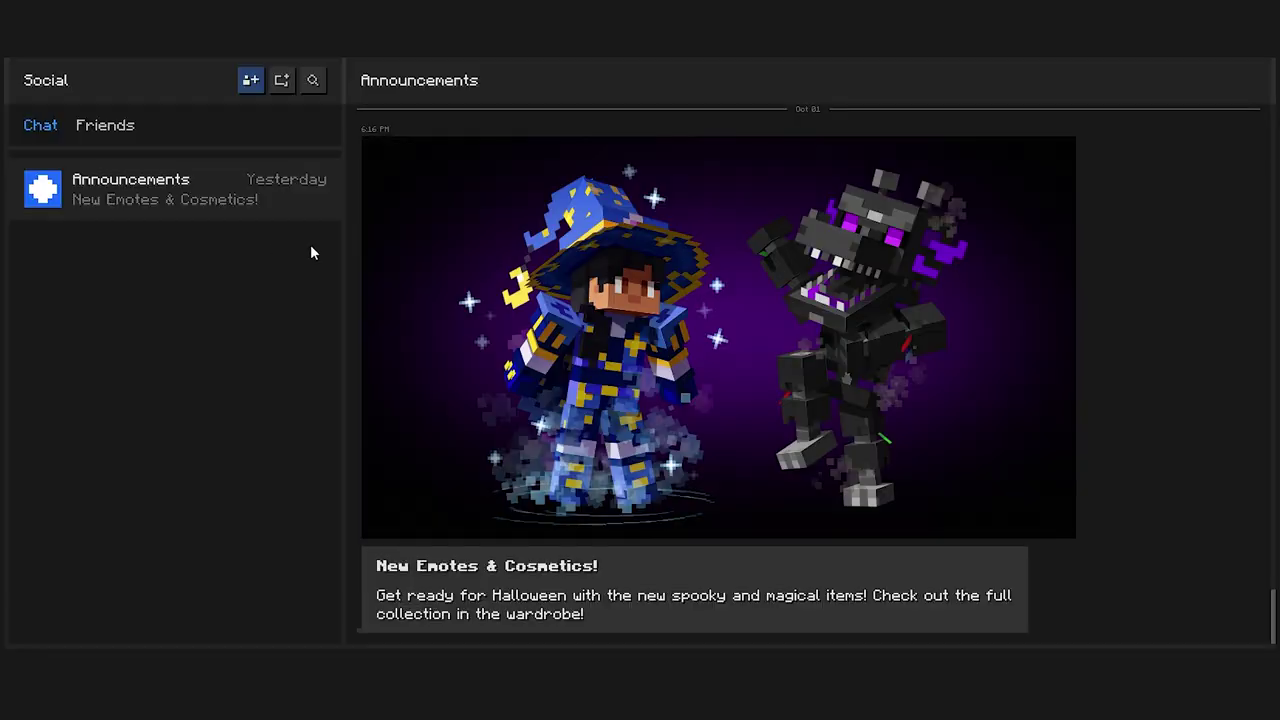
left_click(251, 82)
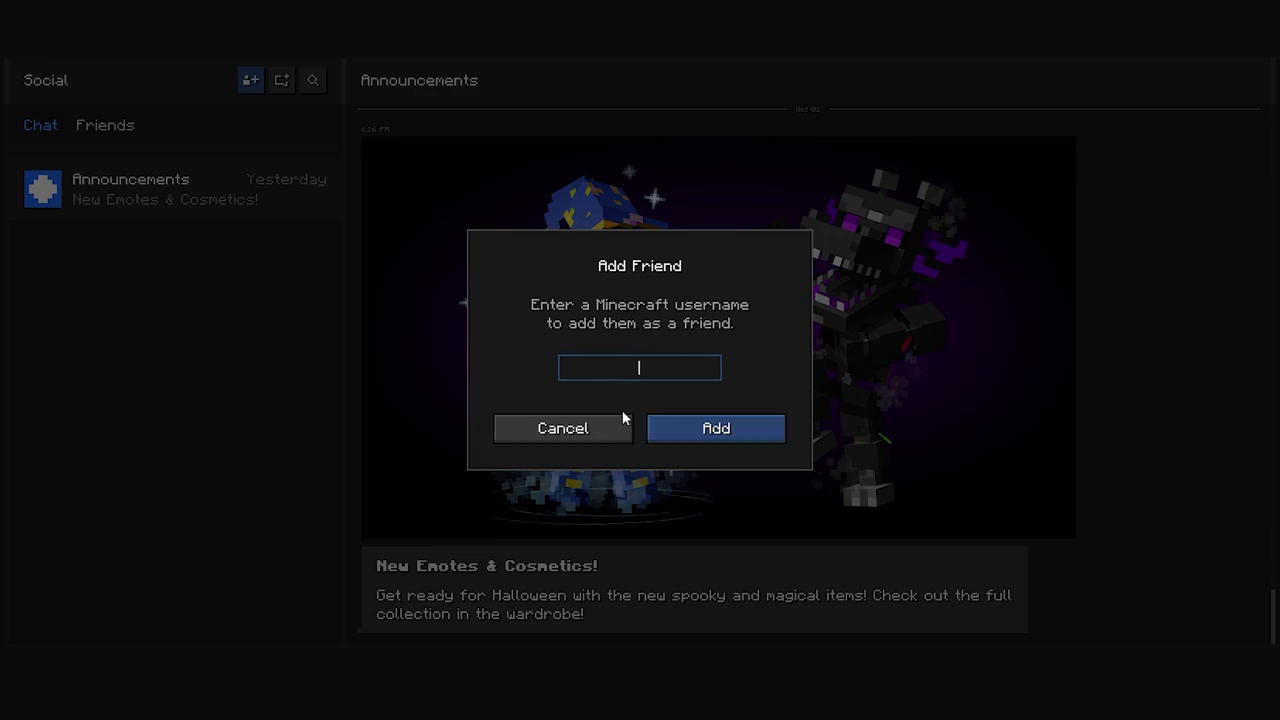
left_click(590, 438)
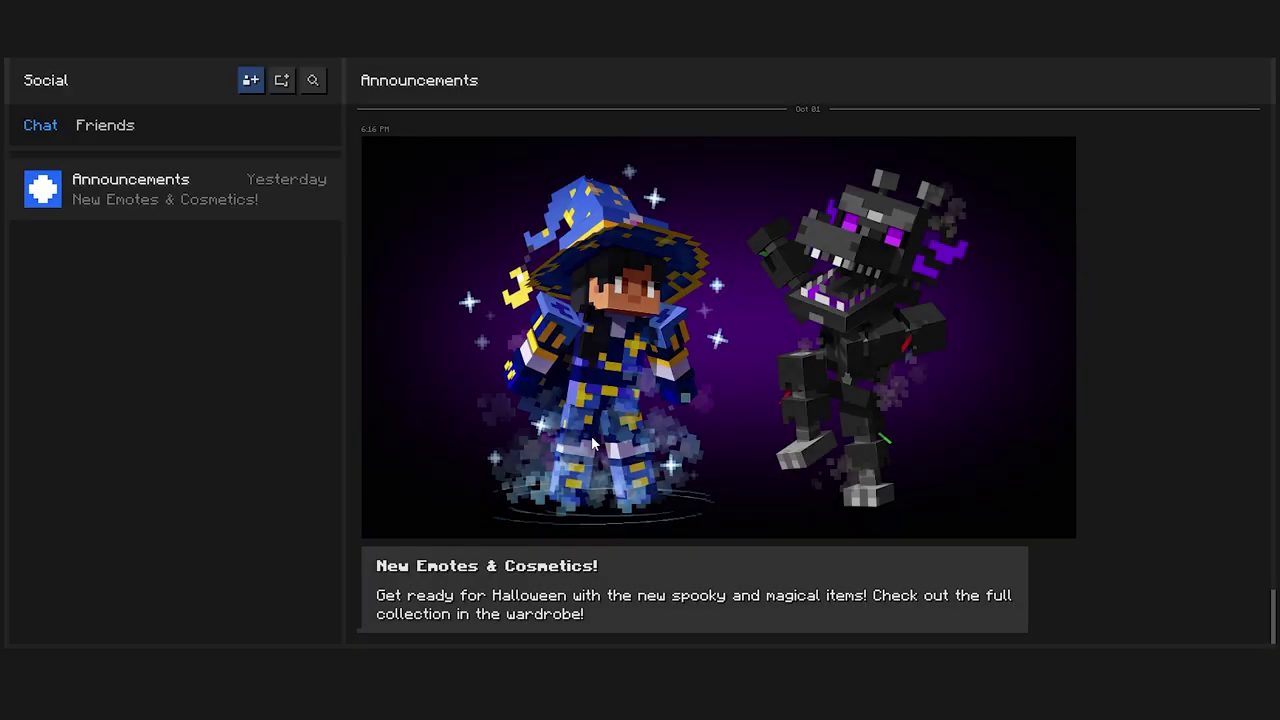
key("Escape")
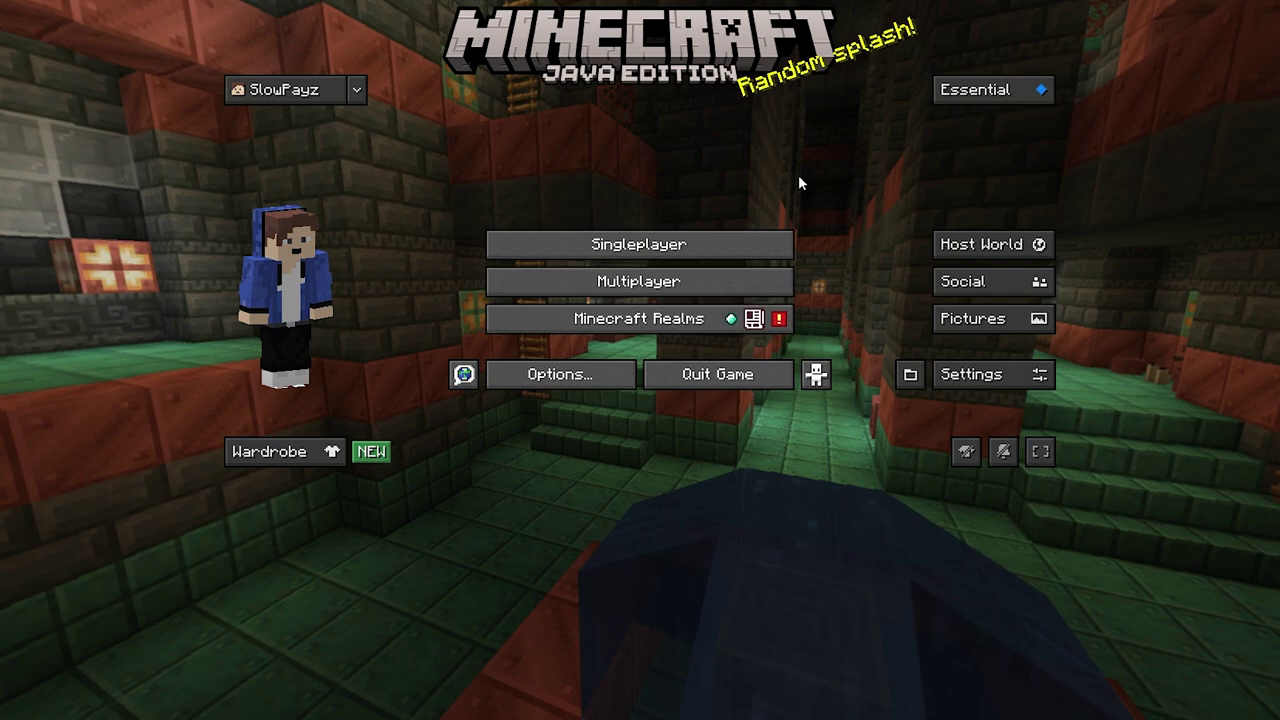
Try to add a friend with the username left blank, cancel, and view the friend list, friend requests and blocked players
left_click(963, 281)
left_click(251, 81)
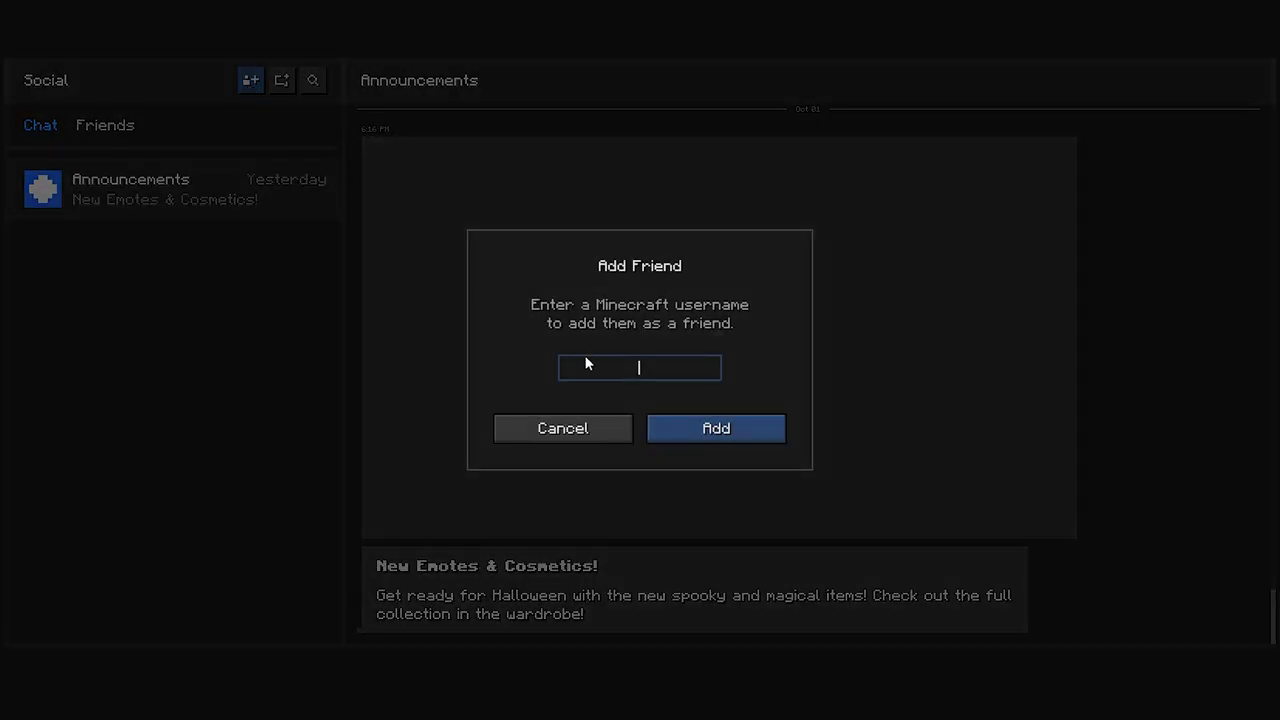
left_click(716, 432)
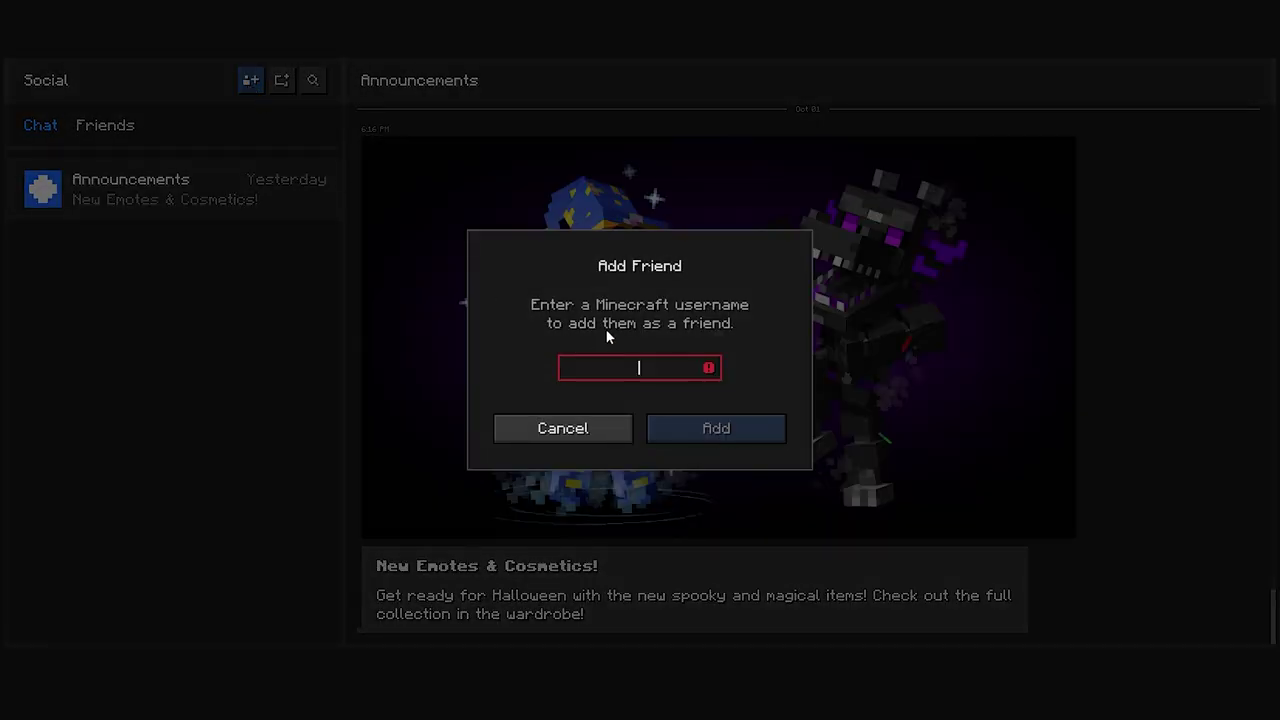
left_click(563, 428)
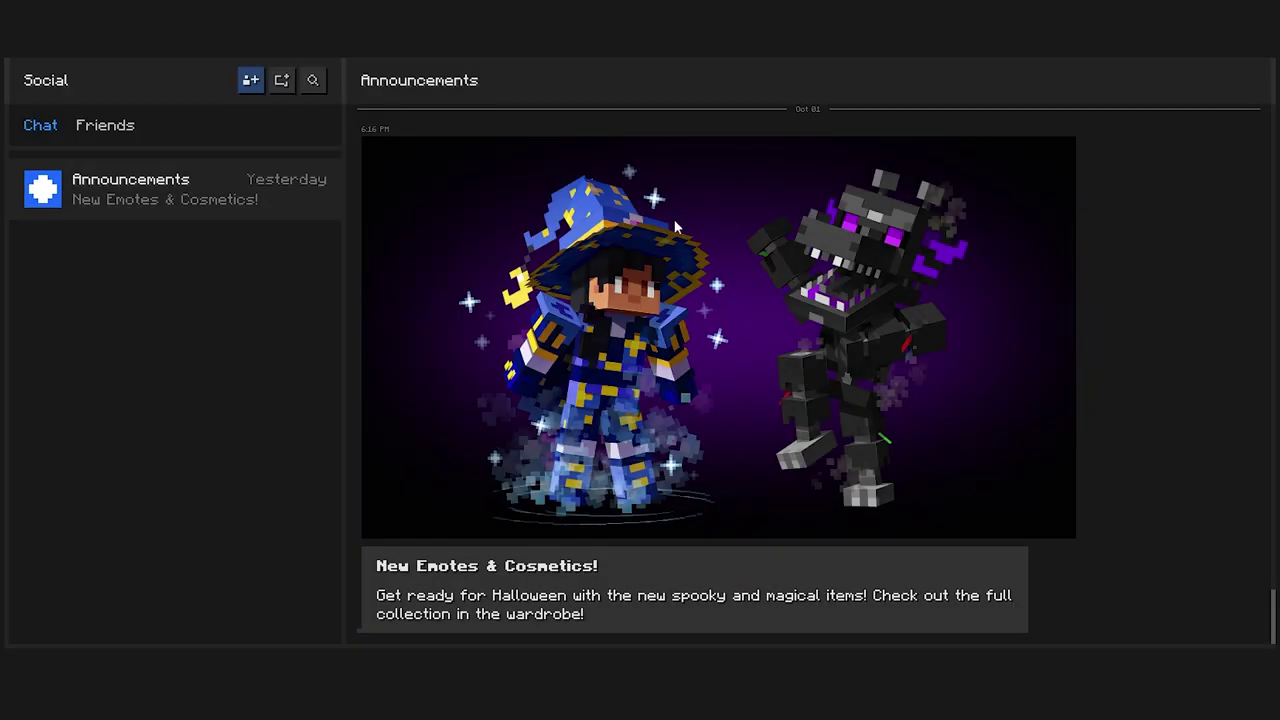
left_click(104, 126)
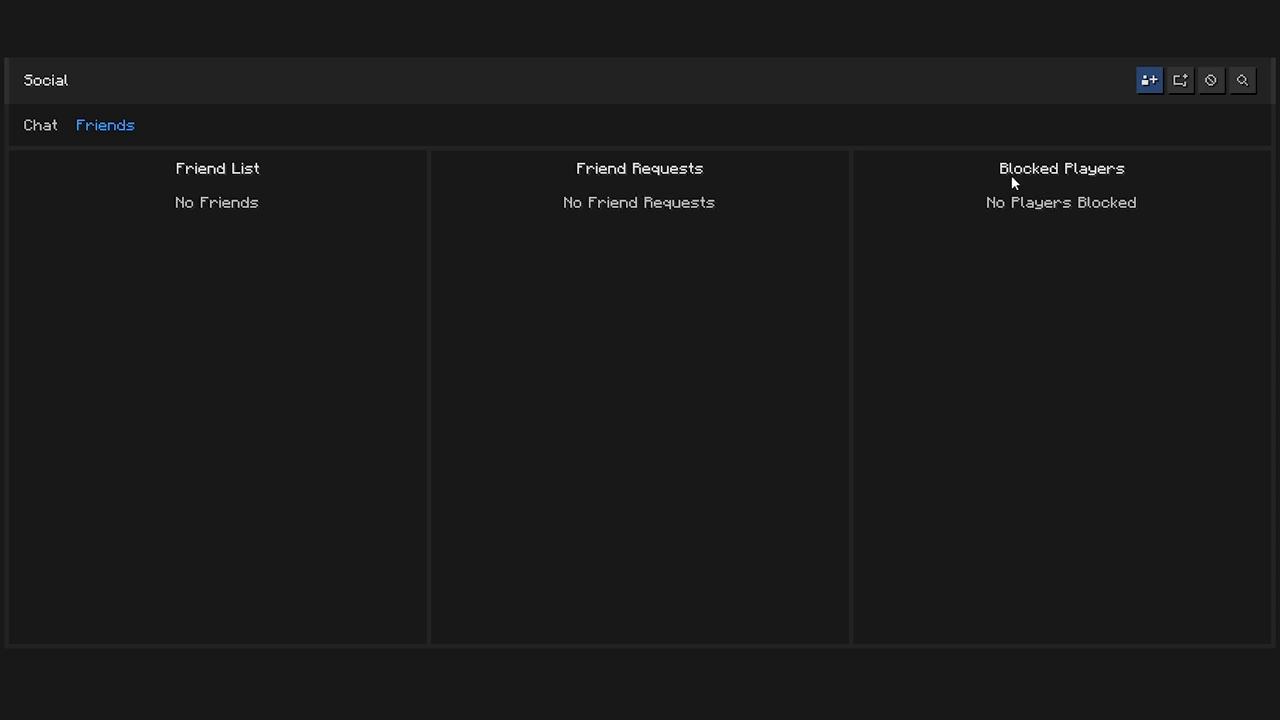
key("Escape")
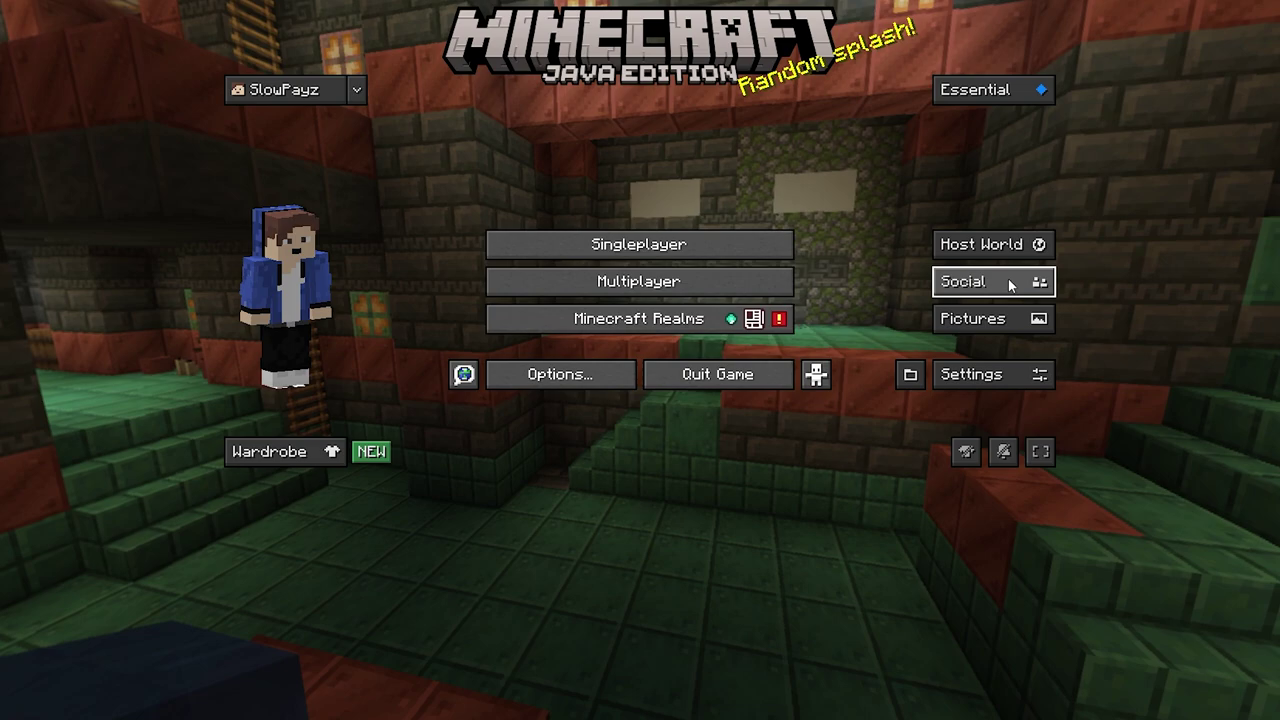
Host the existing world through Essential, proceeding past the IP visibility warning and keeping the world settings, without inviting any friends
left_click(993, 256)
left_click(690, 500)
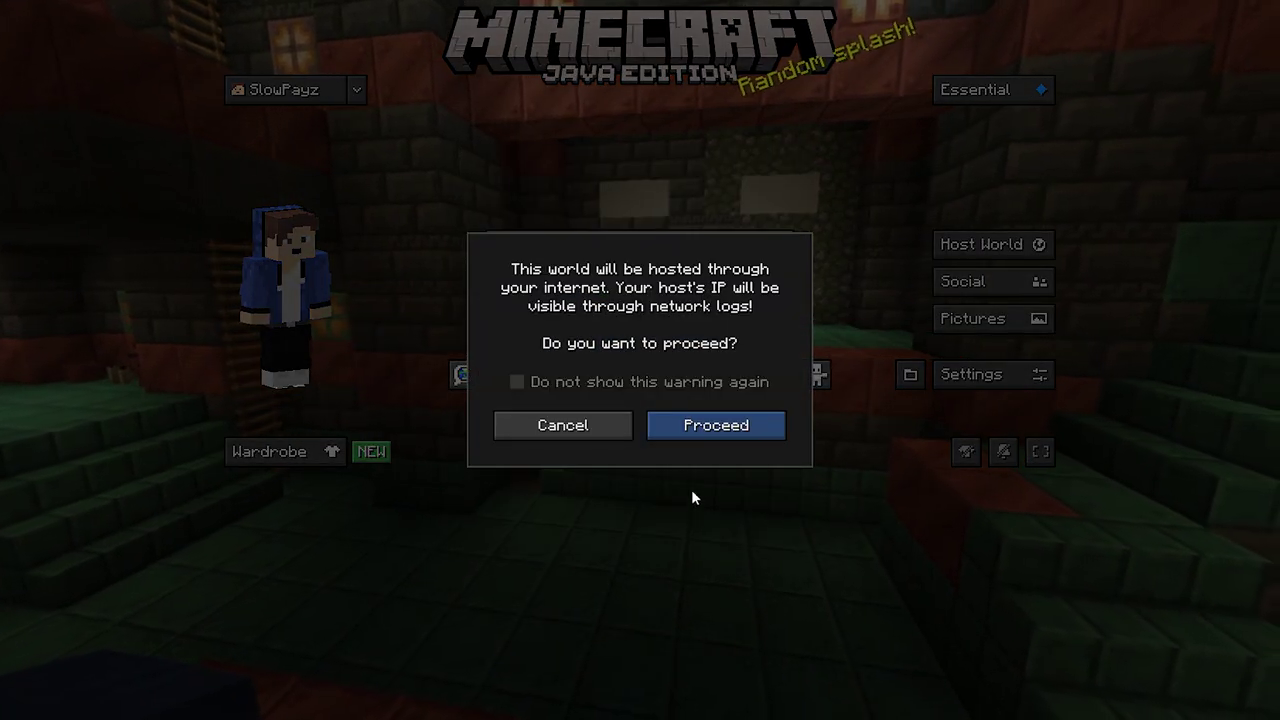
left_click(681, 424)
left_click(707, 520)
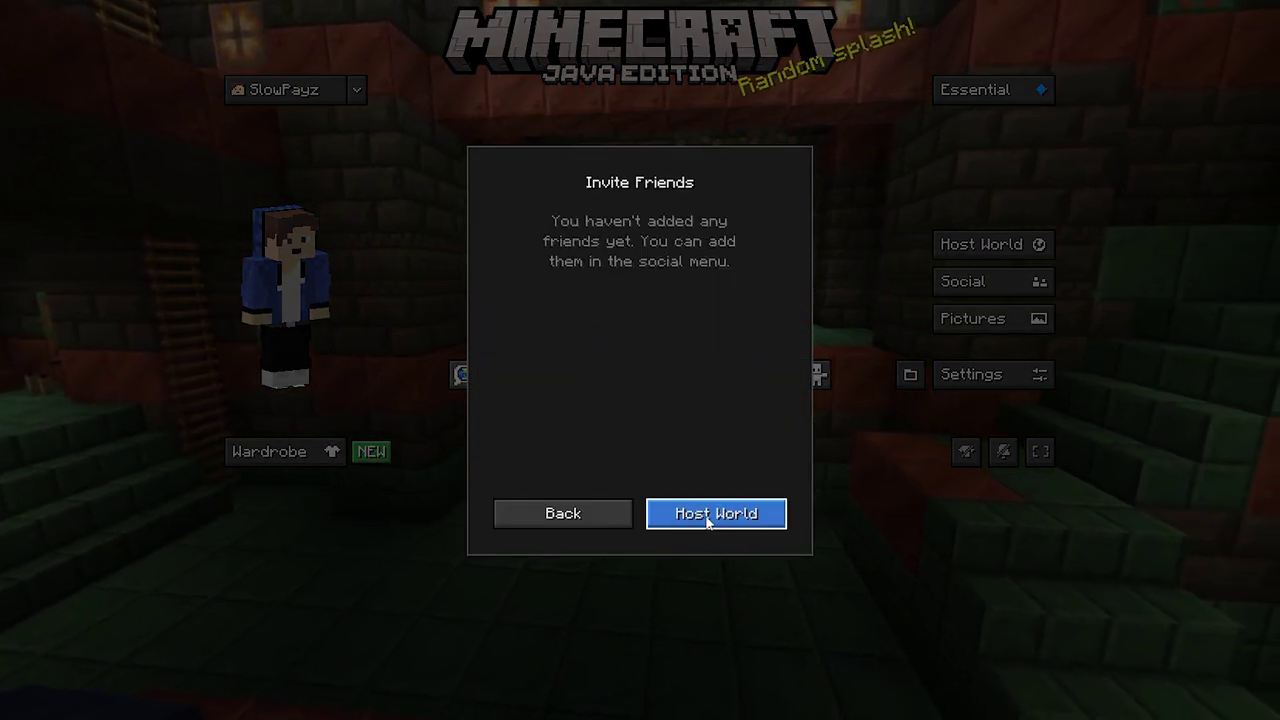
left_click(707, 517)
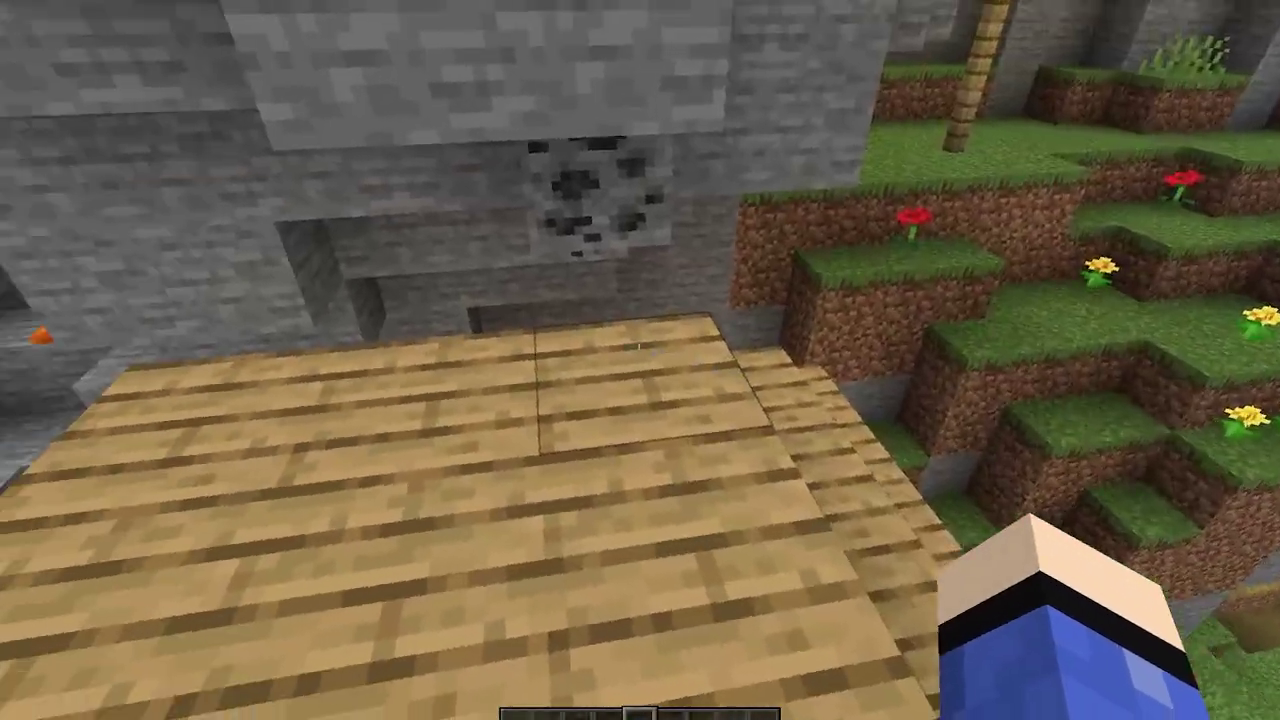
Switch the in-game camera to the front-facing third-person view of the player character
key("F5")
key("F5")
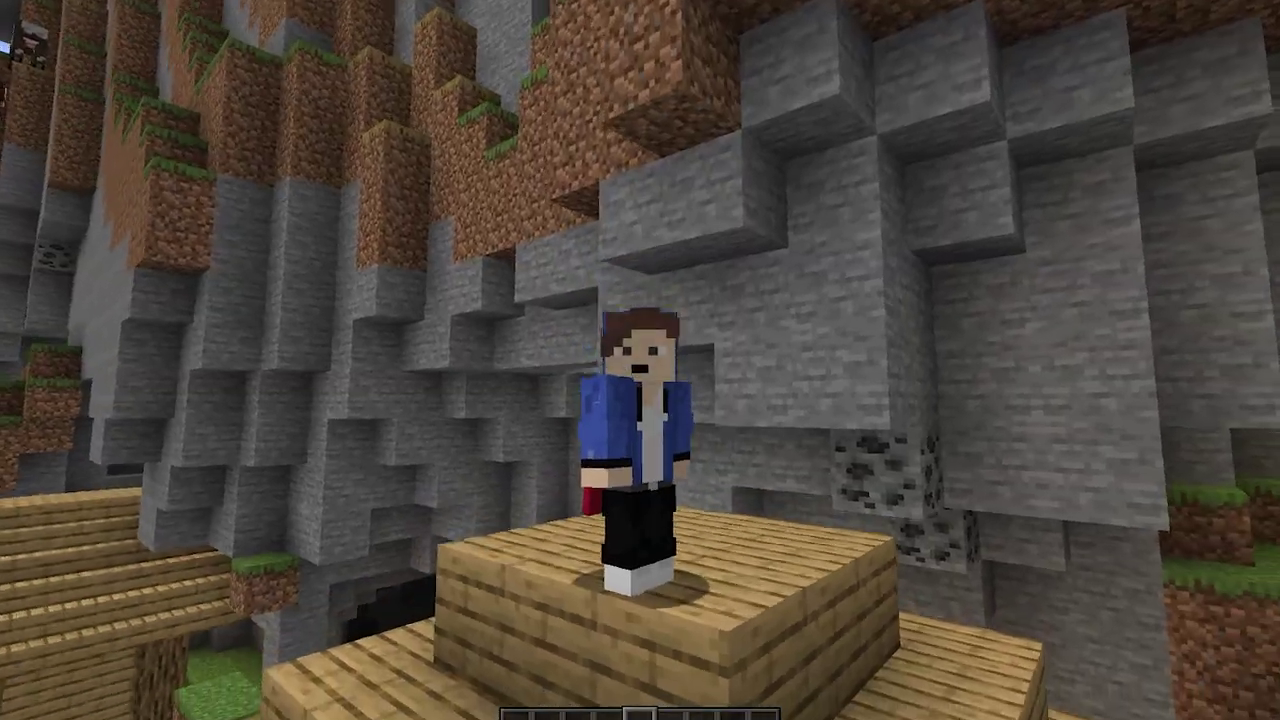